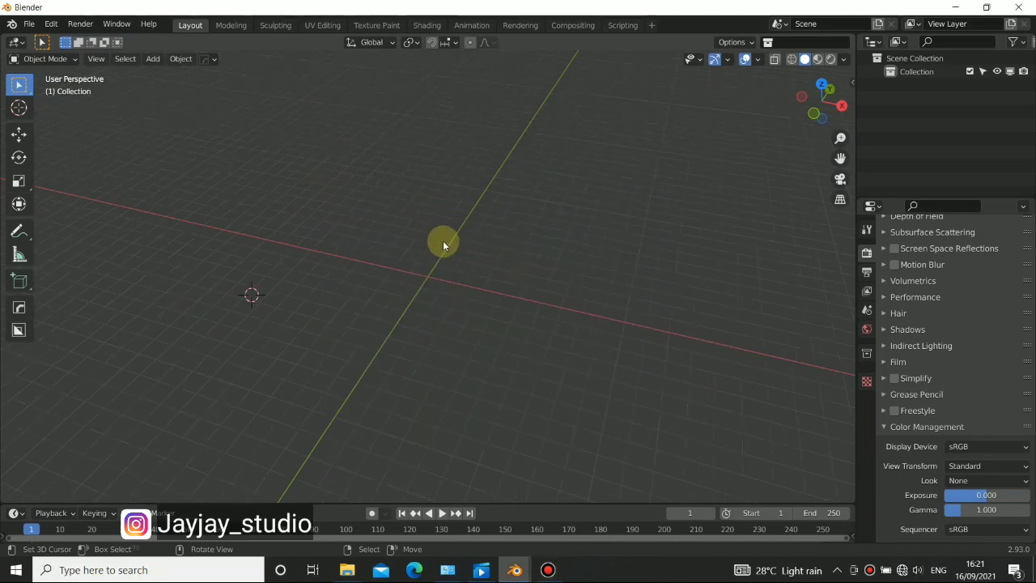
- Snap the 3D cursor to the world origin
{"action": "middle_click_drag", "start_coordinate": [309, 327], "coordinate": [520, 247]}
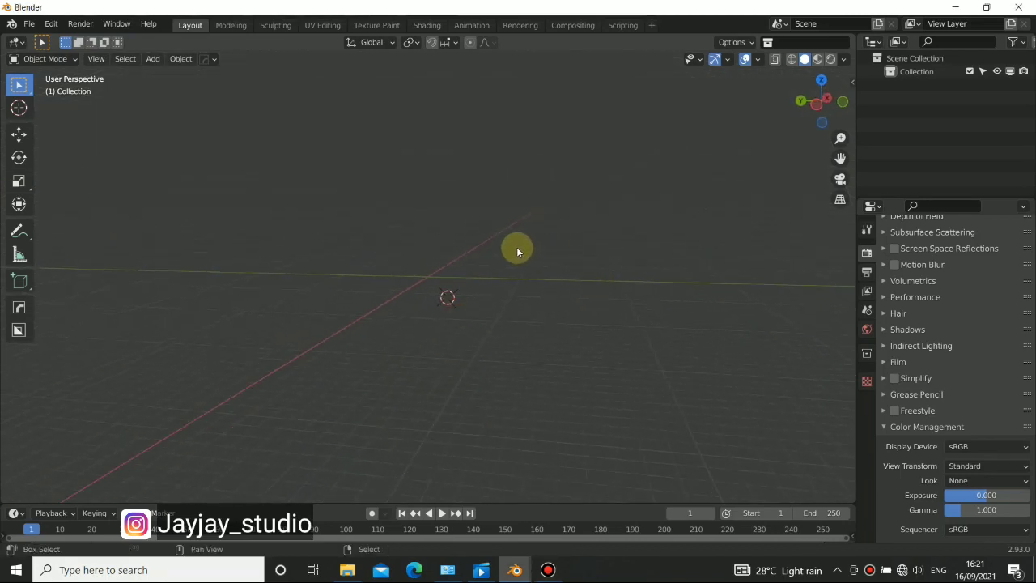
{"action": "key", "text": "shift+s"}
{"action": "left_click", "coordinate": [517, 322]}
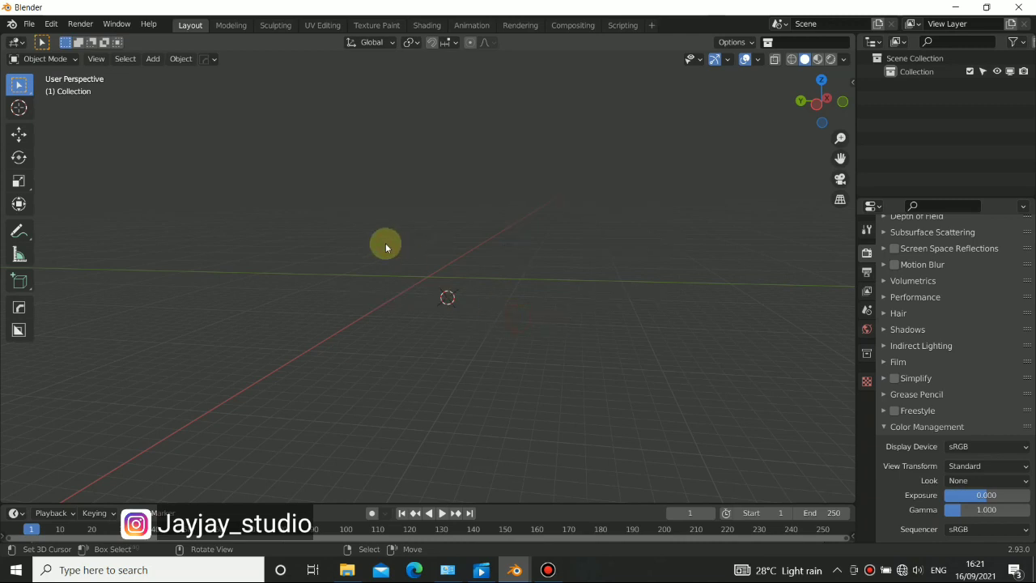
{"action": "middle_click_drag", "start_coordinate": [386, 246], "coordinate": [485, 311]}
{"action": "key", "text": "shift+s"}
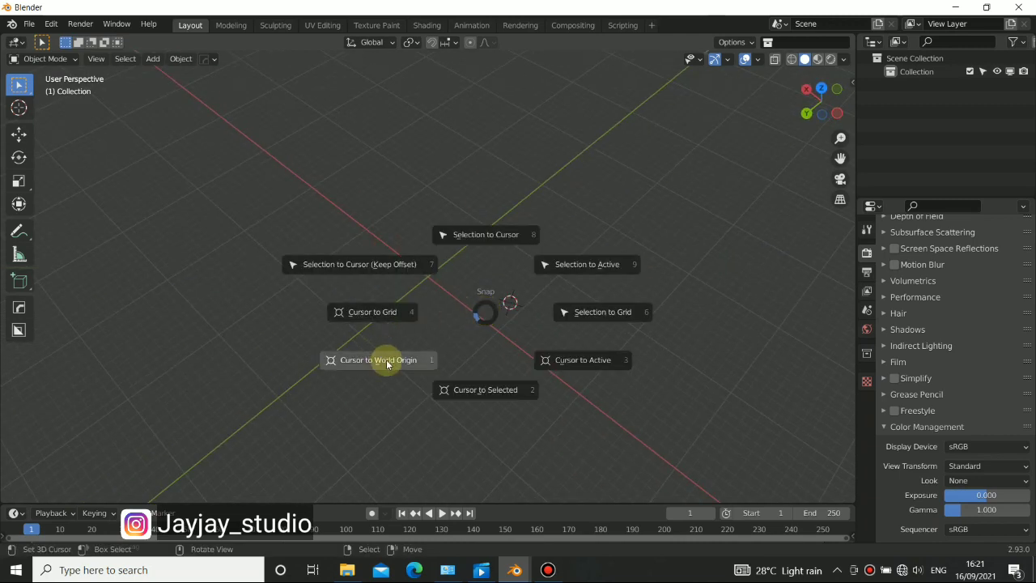
{"action": "left_click", "coordinate": [387, 360]}
{"action": "middle_click_drag", "start_coordinate": [393, 337], "coordinate": [371, 283]}
{"action": "middle_click_drag", "start_coordinate": [411, 242], "coordinate": [588, 326]}
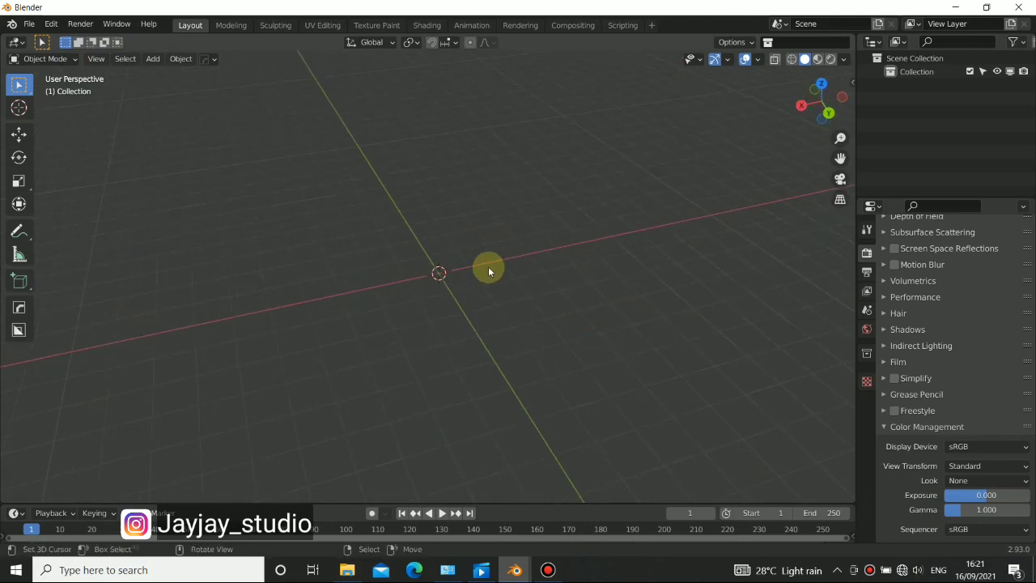
- Switch to the "temple run vfx shot 12" project, show the Layout workspace and scrub the shot in camera view
{"action": "mouse_move", "coordinate": [515, 570]}
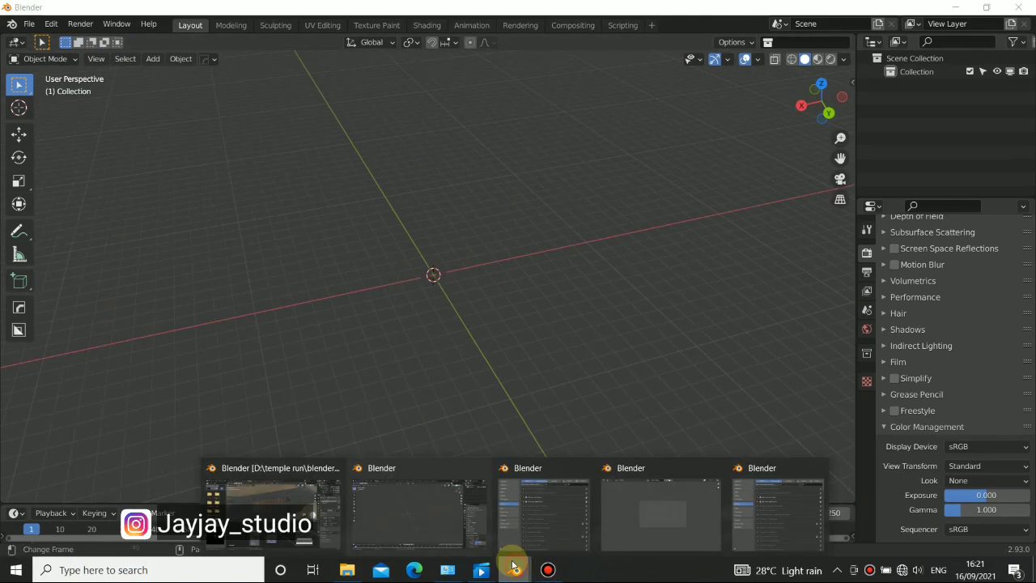
{"action": "left_click", "coordinate": [273, 485]}
{"action": "middle_click_drag", "start_coordinate": [497, 255], "coordinate": [417, 213]}
{"action": "left_click", "coordinate": [190, 25]}
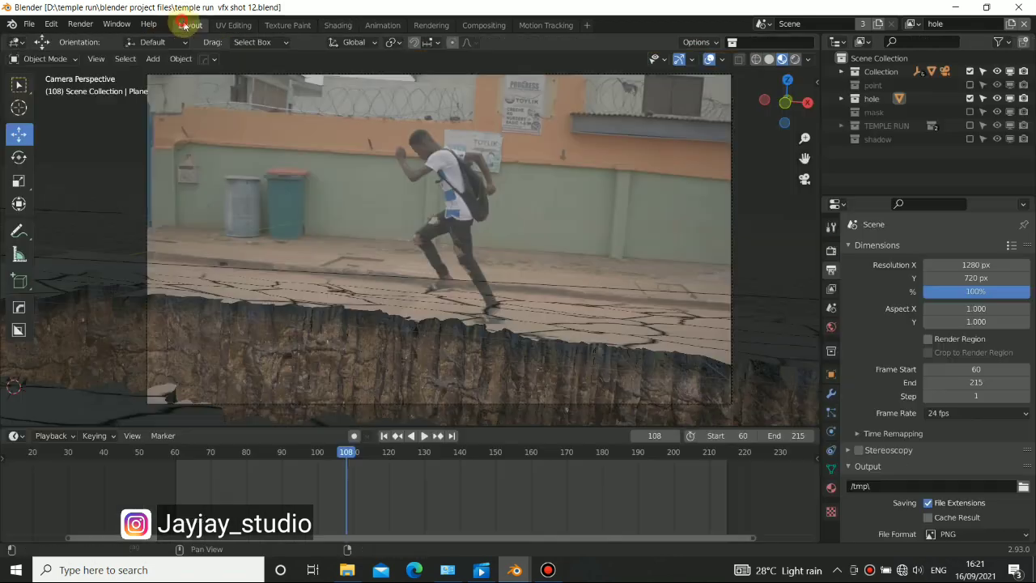
{"action": "mouse_move", "coordinate": [392, 249]}
{"action": "middle_mouse_down"}
{"action": "mouse_move", "coordinate": [511, 295]}
{"action": "mouse_move", "coordinate": [439, 276]}
{"action": "middle_mouse_up"}
{"action": "key", "text": "KP_0"}
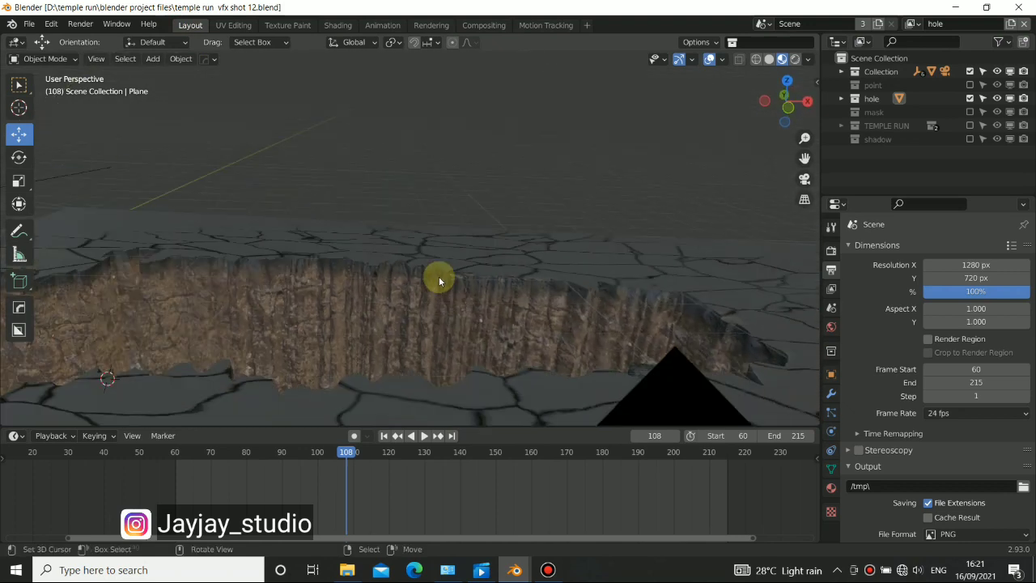
{"action": "left_click_drag", "start_coordinate": [358, 496], "coordinate": [455, 498]}
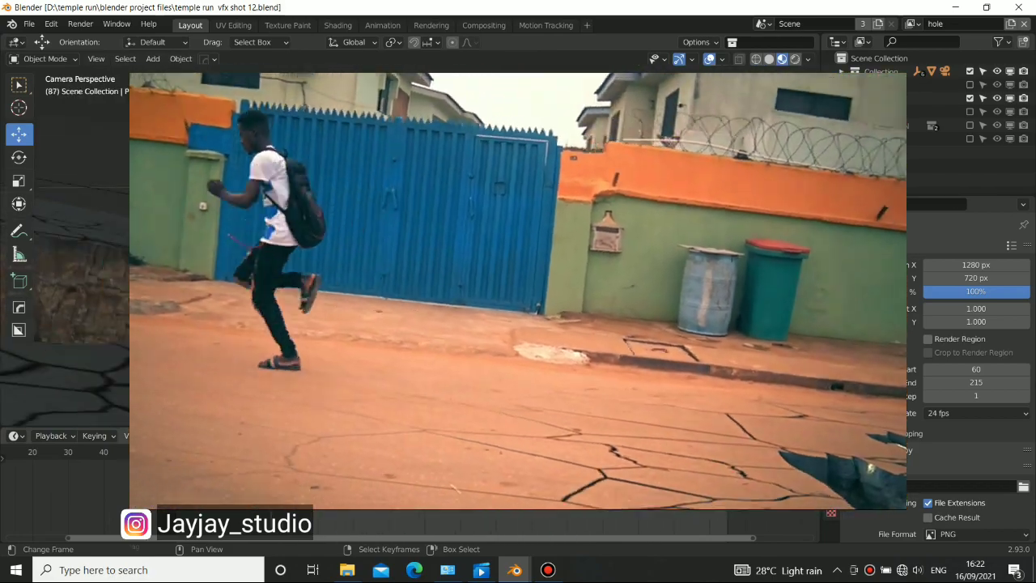
- Examine the cracked ground and the walls of the hole from above and from several sides
{"action": "middle_click_drag", "start_coordinate": [437, 275], "coordinate": [522, 335]}
{"action": "scroll", "coordinate": [465, 295], "scroll_direction": "up", "scroll_amount": 4}
{"action": "scroll", "coordinate": [497, 266], "scroll_direction": "up", "scroll_amount": 3}
{"action": "scroll", "coordinate": [446, 268], "scroll_direction": "up", "scroll_amount": 4}
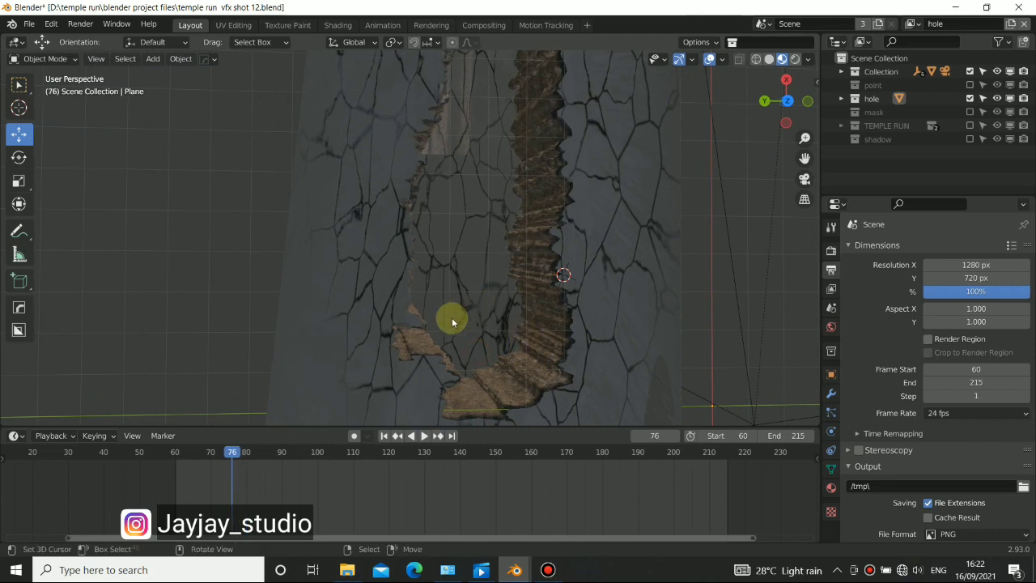
{"action": "middle_click_drag", "start_coordinate": [477, 297], "coordinate": [554, 280]}
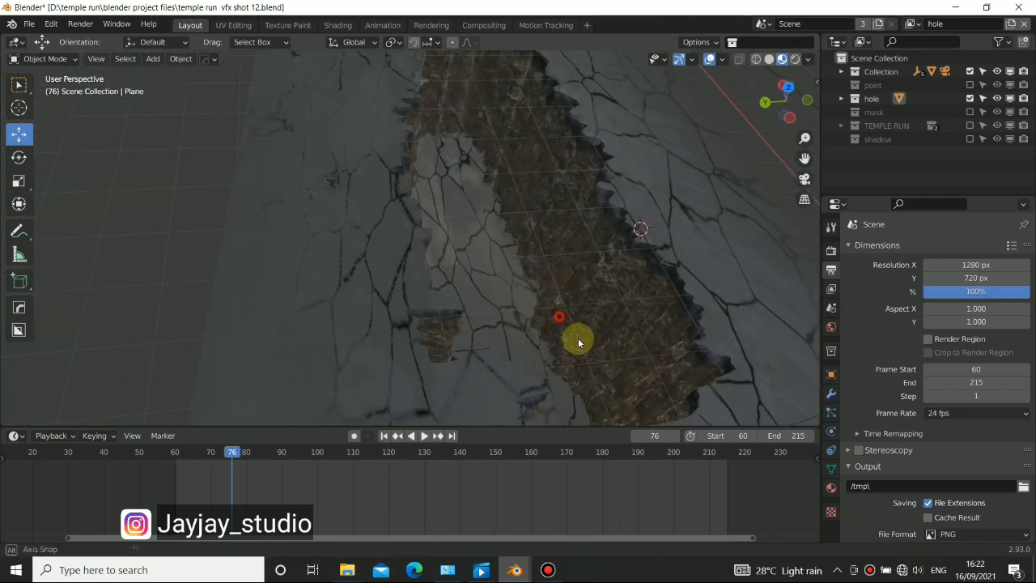
{"action": "middle_click_drag", "start_coordinate": [579, 343], "coordinate": [517, 237]}
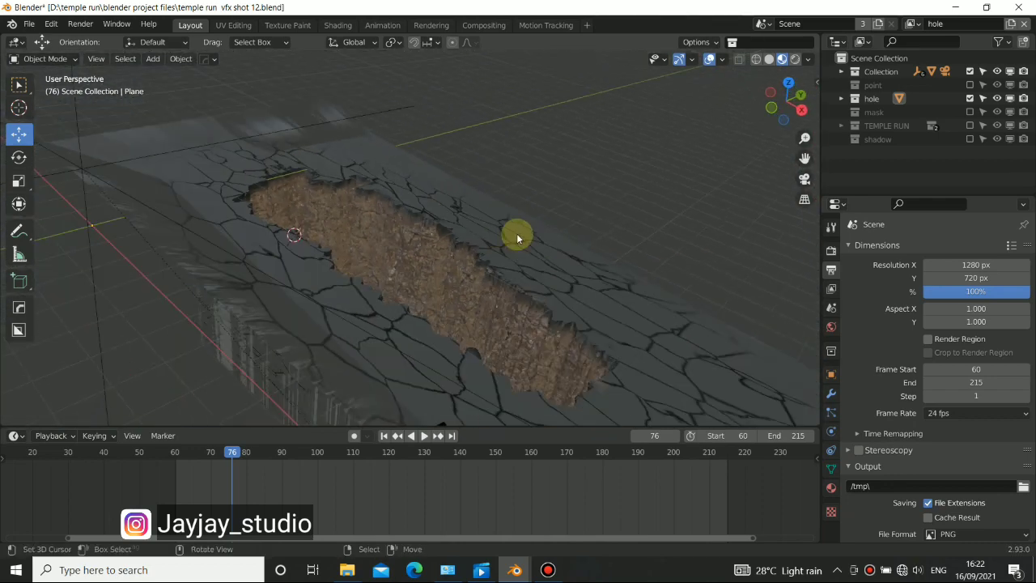
{"action": "middle_click_drag", "start_coordinate": [388, 288], "coordinate": [574, 252]}
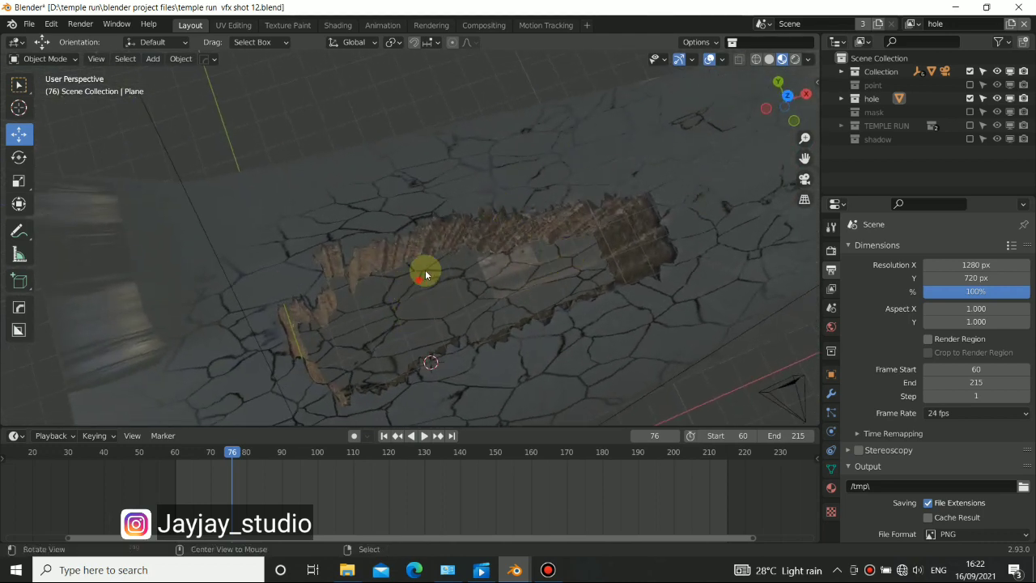
{"action": "middle_click_drag", "start_coordinate": [425, 275], "coordinate": [579, 272]}
{"action": "middle_click_drag", "start_coordinate": [362, 56], "coordinate": [496, 197]}
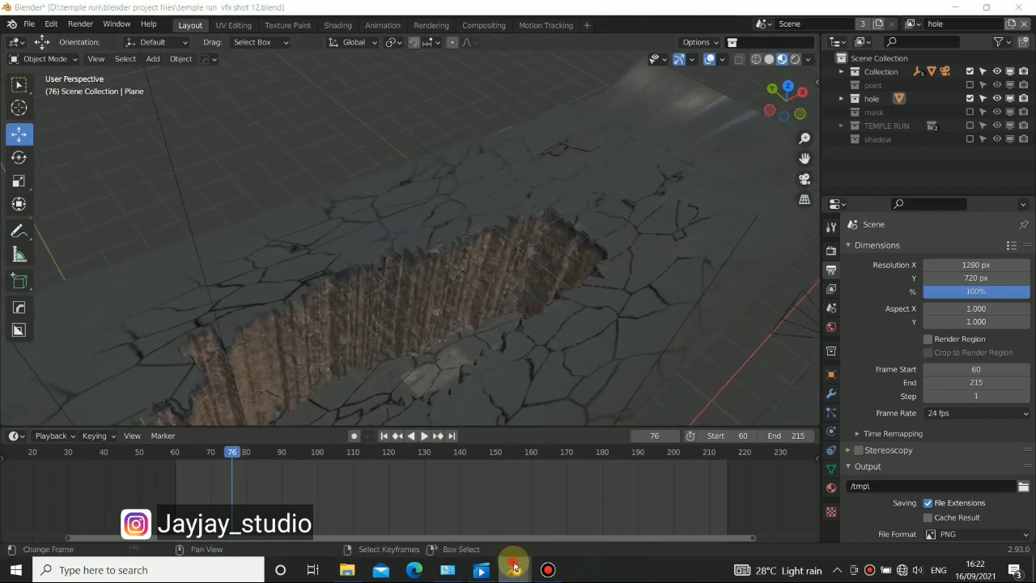
- Return to the empty scene's Blender window and add a cube mesh at the 3D cursor
{"action": "mouse_move", "coordinate": [515, 567]}
{"action": "left_click", "coordinate": [400, 519]}
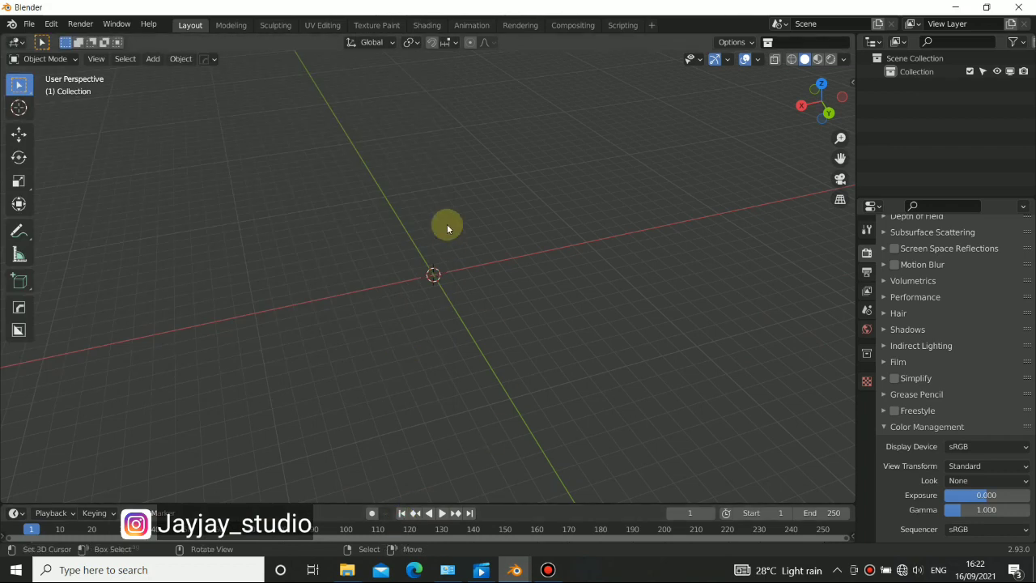
{"action": "middle_click_drag", "start_coordinate": [451, 324], "coordinate": [501, 300]}
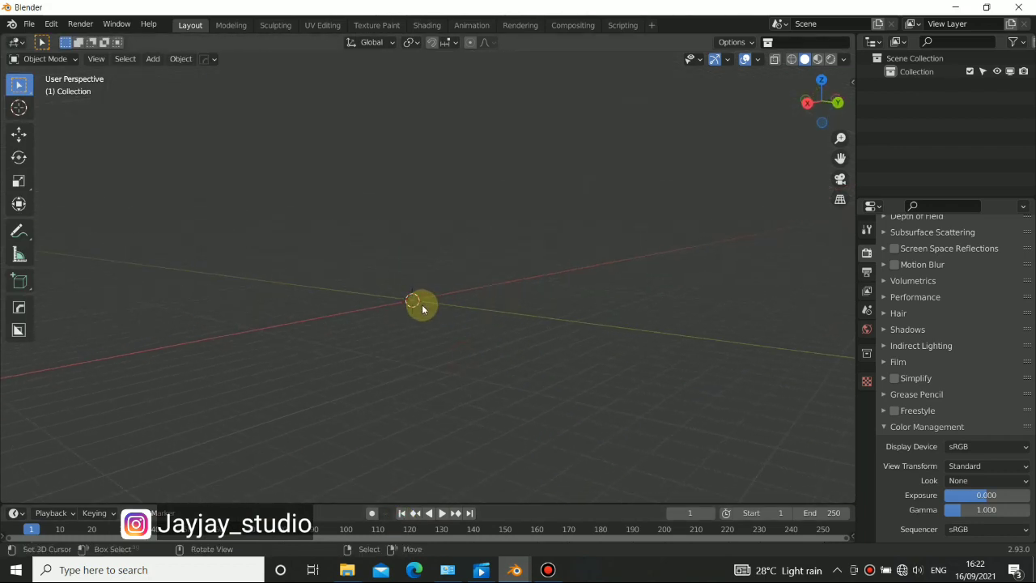
{"action": "middle_click_drag", "start_coordinate": [437, 305], "coordinate": [469, 331]}
{"action": "key", "text": "shift+a"}
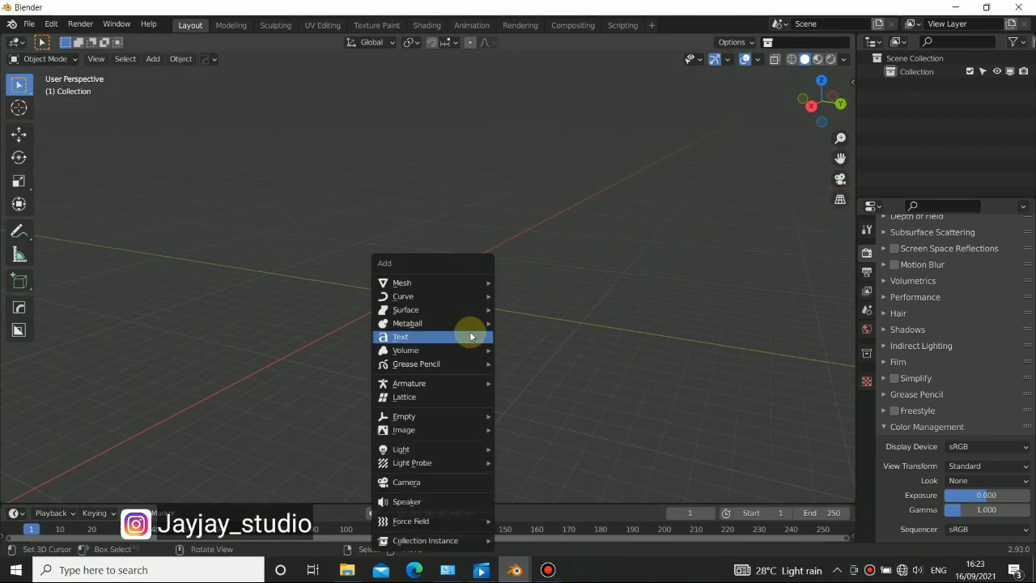
{"action": "mouse_move", "coordinate": [424, 284]}
{"action": "left_click", "coordinate": [526, 296]}
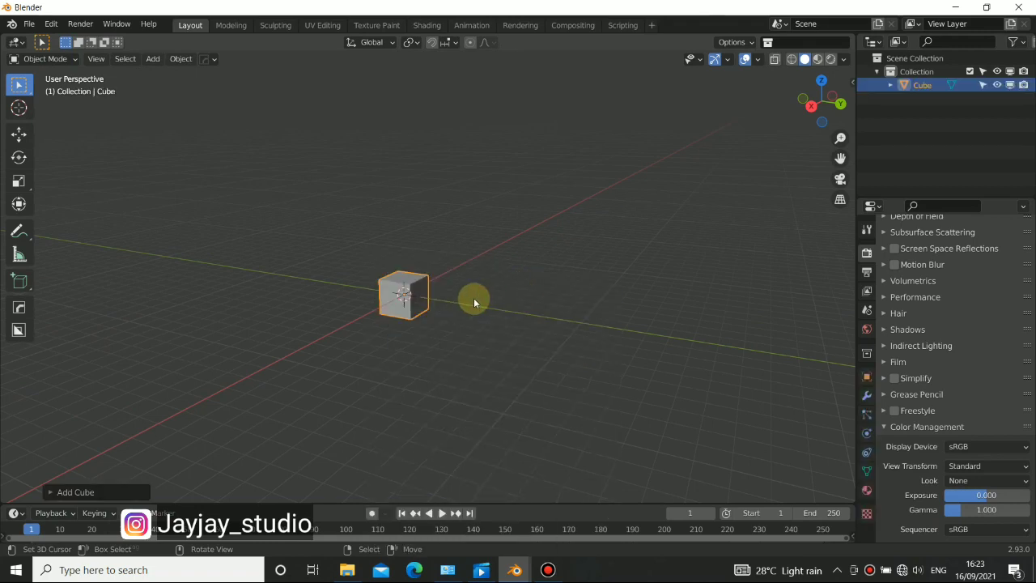
- Scale the cube up uniformly
{"action": "scroll", "coordinate": [364, 273], "scroll_direction": "up", "scroll_amount": 3}
{"action": "middle_click_drag", "start_coordinate": [363, 273], "coordinate": [518, 278]}
{"action": "scroll", "coordinate": [509, 322], "scroll_direction": "up", "scroll_amount": 4}
{"action": "scroll", "coordinate": [518, 277], "scroll_direction": "down", "scroll_amount": 3}
{"action": "middle_click_drag", "start_coordinate": [460, 308], "coordinate": [433, 312]}
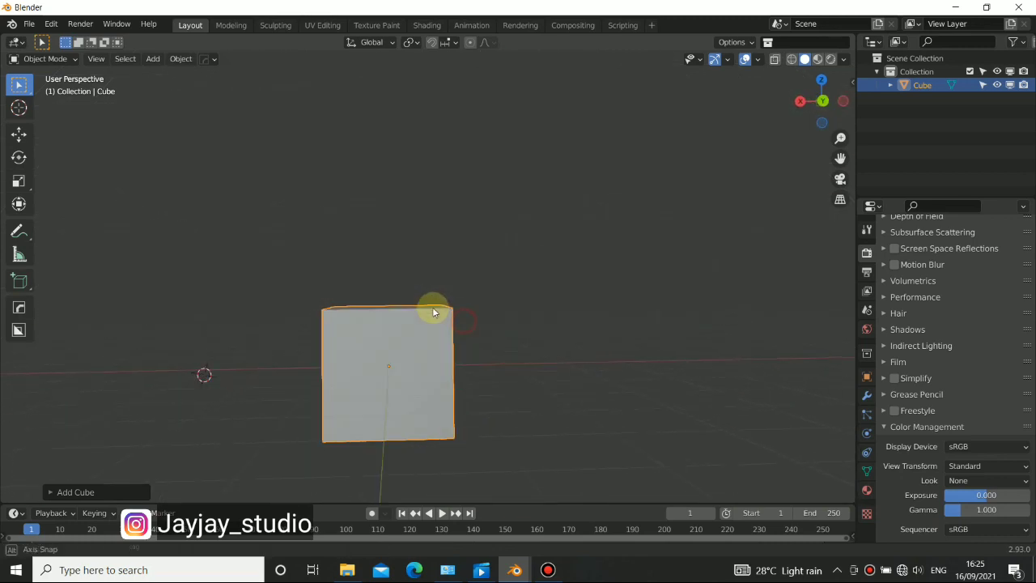
{"action": "key", "text": "s"}
{"action": "left_click", "coordinate": [733, 339]}
{"action": "middle_click_drag", "start_coordinate": [734, 340], "coordinate": [468, 238]}
{"action": "scroll", "coordinate": [567, 346], "scroll_direction": "down", "scroll_amount": 2}
{"action": "scroll", "coordinate": [439, 335], "scroll_direction": "up", "scroll_amount": 3}
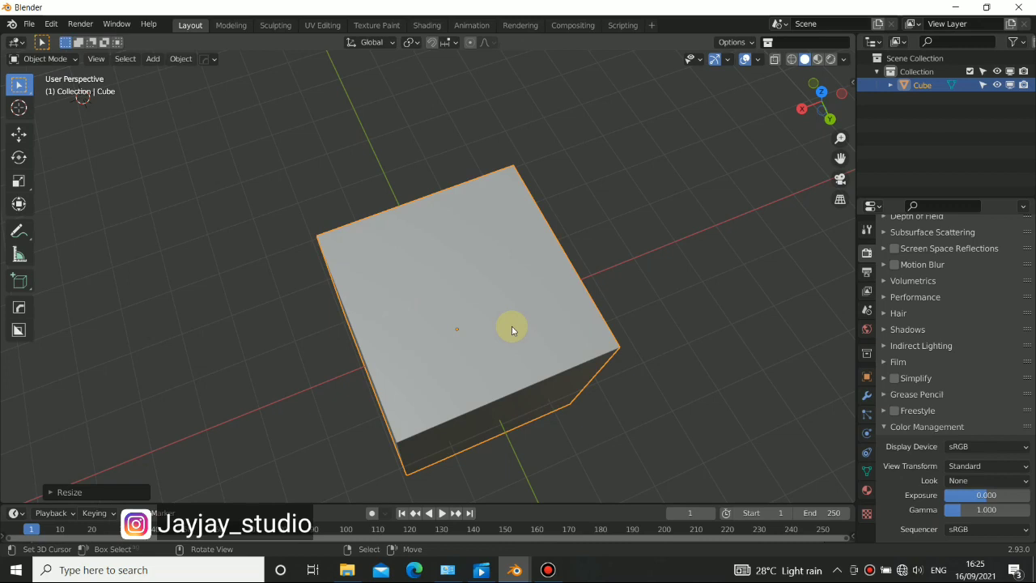
{"action": "mouse_move", "coordinate": [463, 326]}
{"action": "middle_mouse_down"}
{"action": "mouse_move", "coordinate": [409, 296]}
{"action": "mouse_move", "coordinate": [527, 291]}
{"action": "mouse_move", "coordinate": [440, 316]}
{"action": "mouse_move", "coordinate": [525, 292]}
{"action": "mouse_move", "coordinate": [446, 215]}
{"action": "mouse_move", "coordinate": [568, 297]}
{"action": "mouse_move", "coordinate": [406, 288]}
{"action": "mouse_move", "coordinate": [428, 282]}
{"action": "mouse_move", "coordinate": [495, 312]}
{"action": "mouse_move", "coordinate": [500, 331]}
{"action": "mouse_move", "coordinate": [442, 277]}
{"action": "mouse_move", "coordinate": [588, 291]}
{"action": "mouse_move", "coordinate": [410, 306]}
{"action": "mouse_move", "coordinate": [474, 345]}
{"action": "mouse_move", "coordinate": [468, 312]}
{"action": "middle_mouse_up"}
{"action": "scroll", "coordinate": [410, 306], "scroll_direction": "down", "scroll_amount": 3}
- Deselect the cube, place the 3D cursor on the X axis beside it and add an ico sphere there
{"action": "left_click", "coordinate": [474, 345]}
{"action": "middle_click_drag", "start_coordinate": [524, 463], "coordinate": [434, 348]}
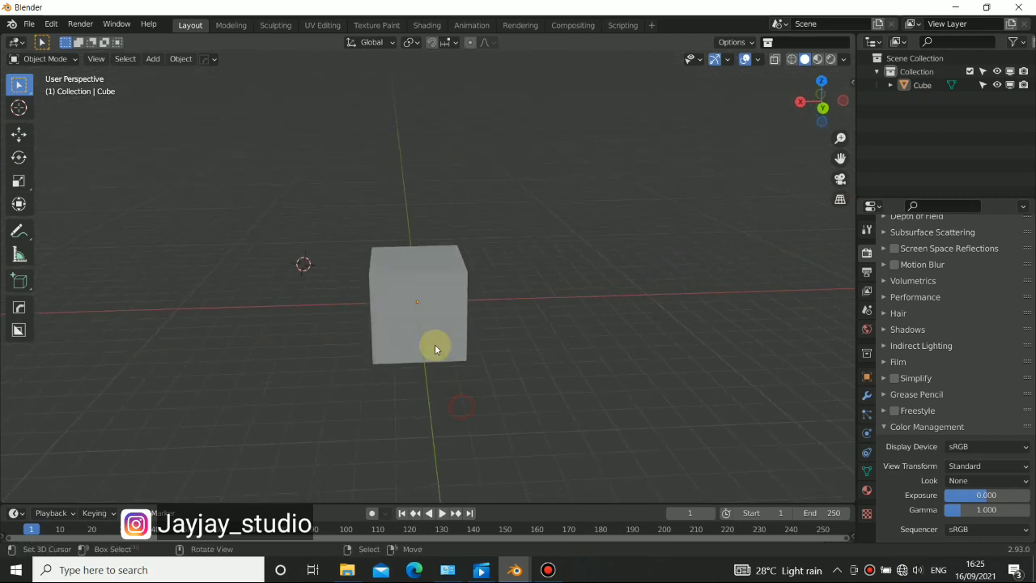
{"action": "middle_click_drag", "start_coordinate": [478, 287], "coordinate": [540, 304]}
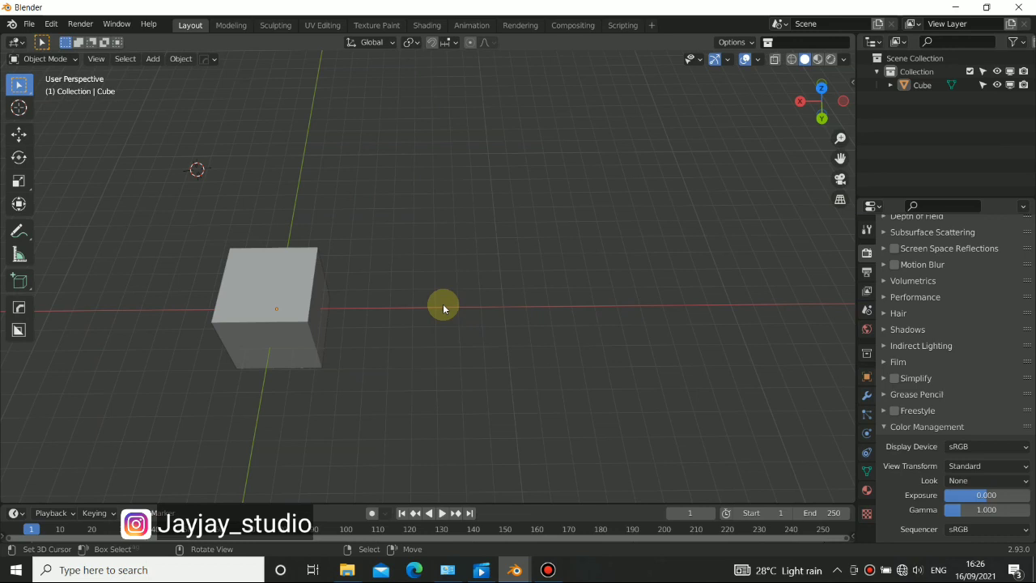
{"action": "scroll", "coordinate": [443, 306], "scroll_direction": "up", "scroll_amount": 3}
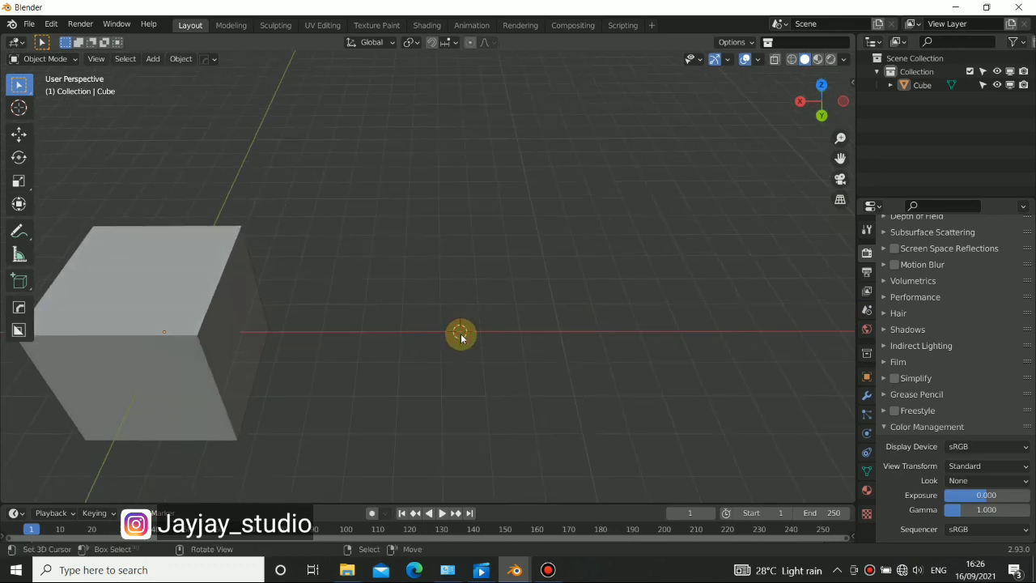
{"action": "key", "text": "shift+a"}
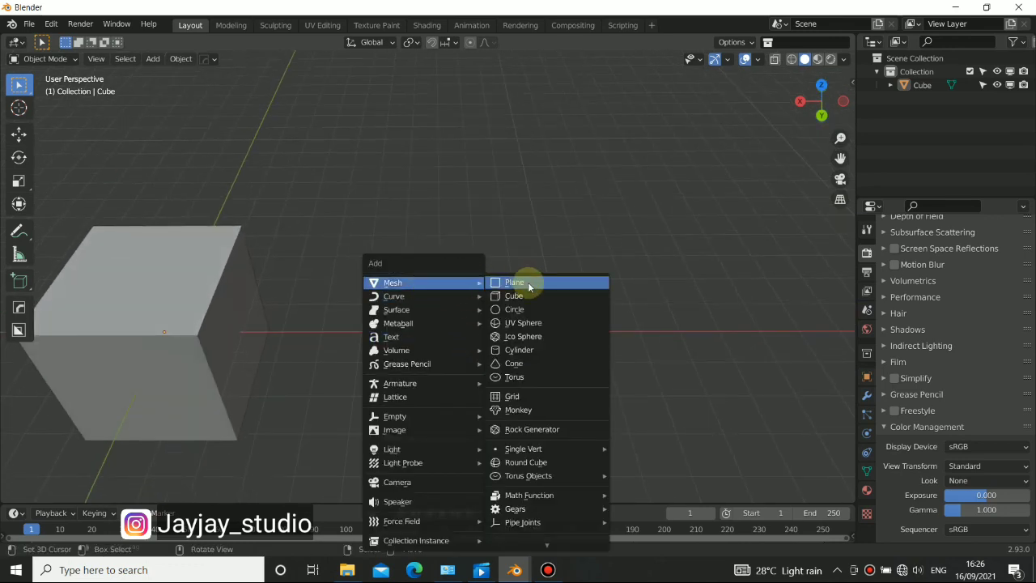
{"action": "mouse_move", "coordinate": [464, 284]}
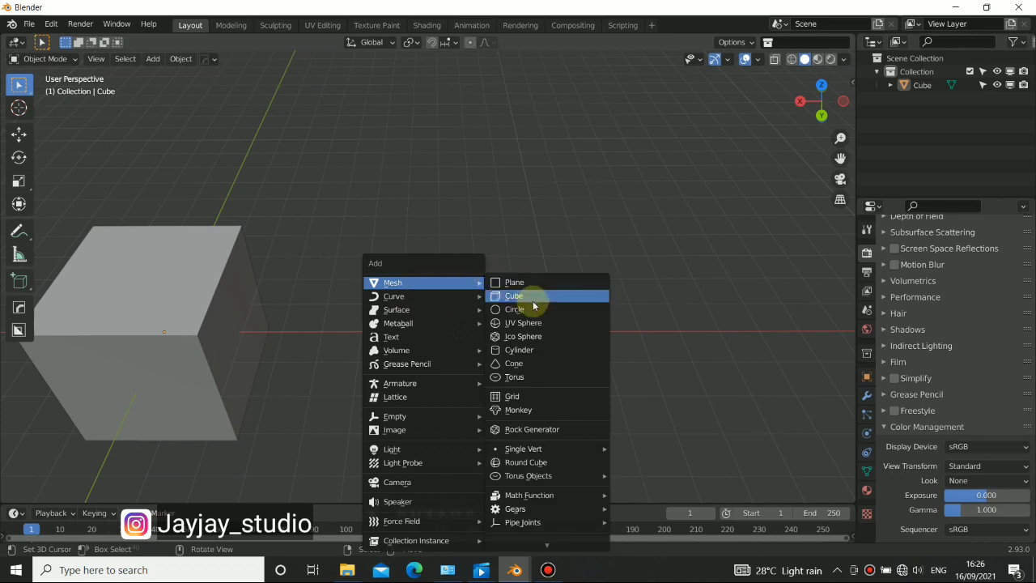
{"action": "left_click", "coordinate": [496, 337]}
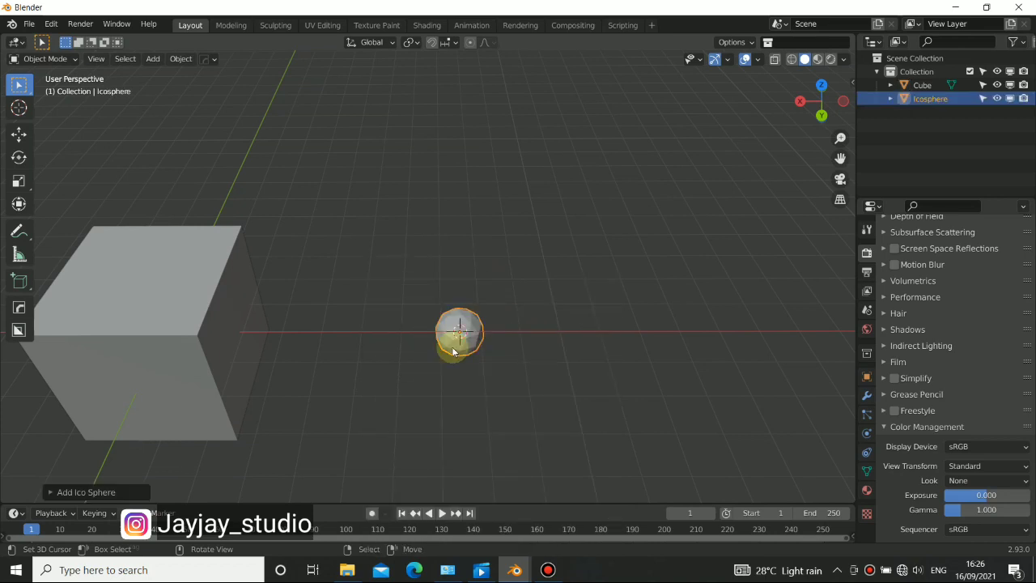
- Scale up the ico sphere and raise it along the Z axis
{"action": "key", "text": "s"}
{"action": "left_click", "coordinate": [615, 345]}
{"action": "mouse_move", "coordinate": [448, 323]}
{"action": "middle_mouse_down"}
{"action": "mouse_move", "coordinate": [496, 348]}
{"action": "mouse_move", "coordinate": [453, 332]}
{"action": "middle_mouse_up"}
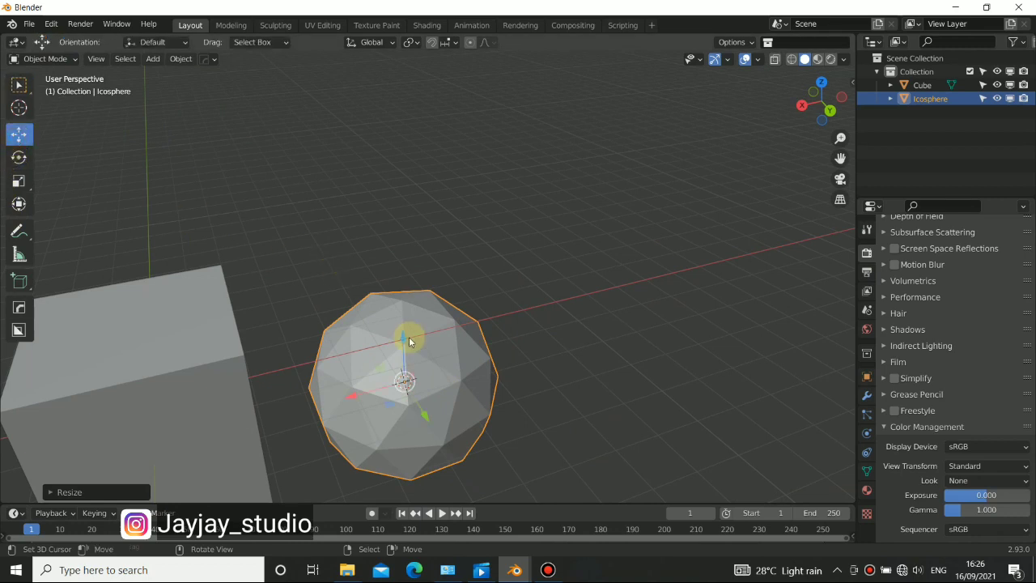
{"action": "left_click_drag", "start_coordinate": [409, 340], "coordinate": [411, 196]}
{"action": "middle_click_drag", "start_coordinate": [411, 197], "coordinate": [542, 329]}
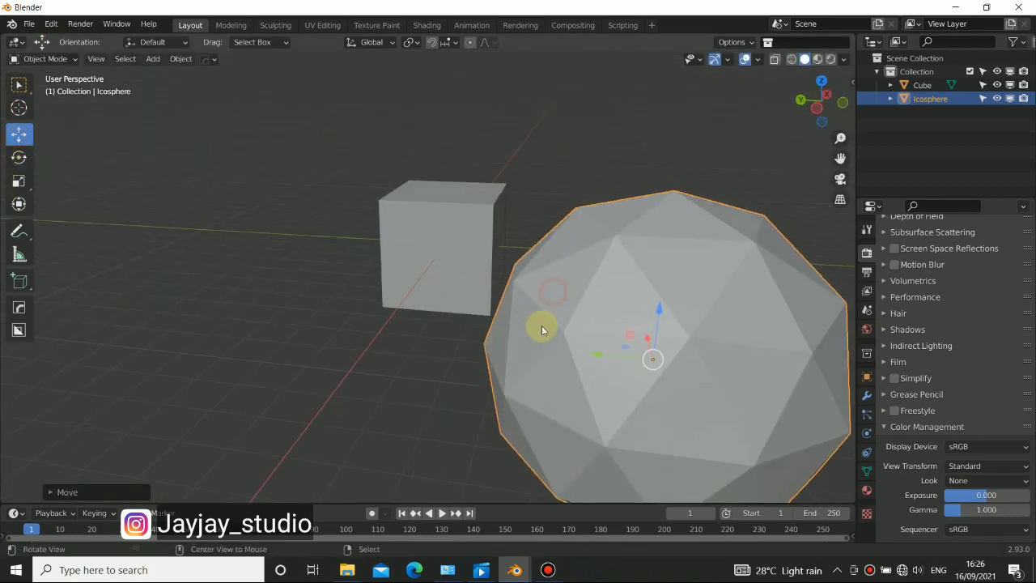
- Reposition the ico sphere beside the cube and resize it uniformly
{"action": "key", "text": "g"}
{"action": "left_click", "coordinate": [261, 326]}
{"action": "key", "text": "s"}
{"action": "left_click", "coordinate": [547, 338]}
{"action": "middle_click_drag", "start_coordinate": [317, 326], "coordinate": [612, 321]}
- Add a Subdivision Surface modifier to the ico sphere
{"action": "left_click", "coordinate": [866, 394]}
{"action": "left_click", "coordinate": [918, 252]}
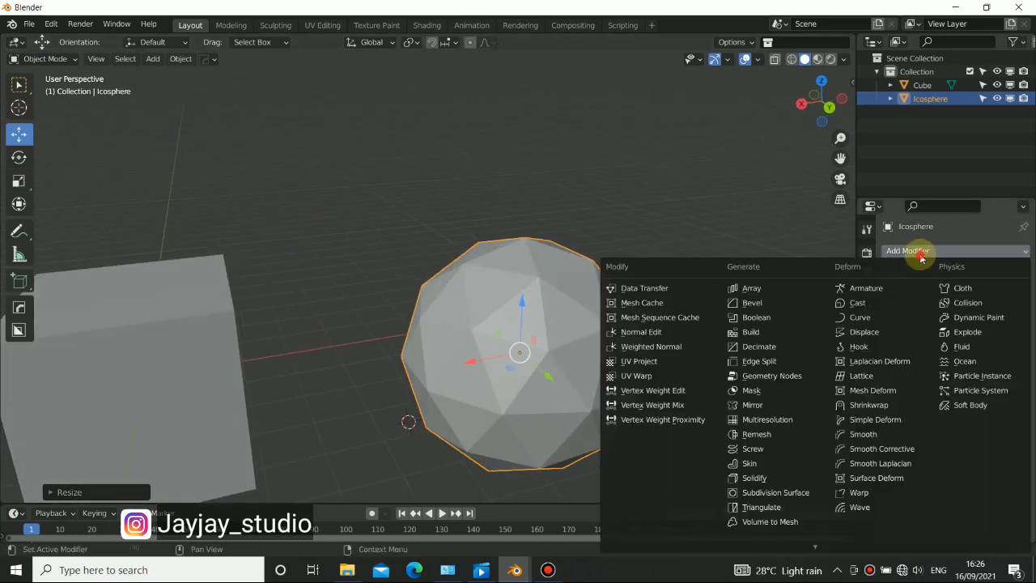
{"action": "left_click", "coordinate": [765, 494]}
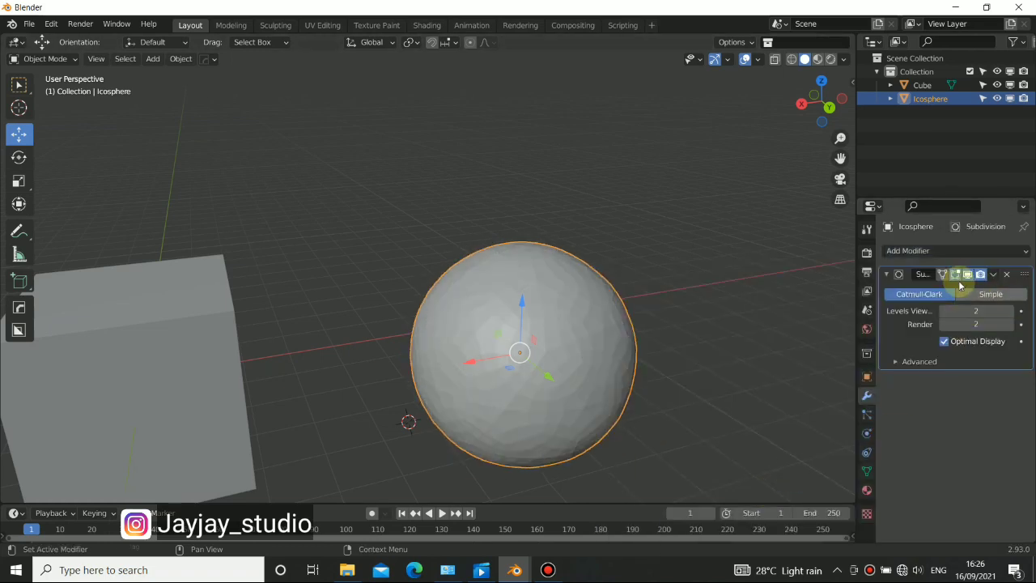
- Add a Displace modifier to the ico sphere with a new texture of type Clouds
{"action": "left_click", "coordinate": [949, 252]}
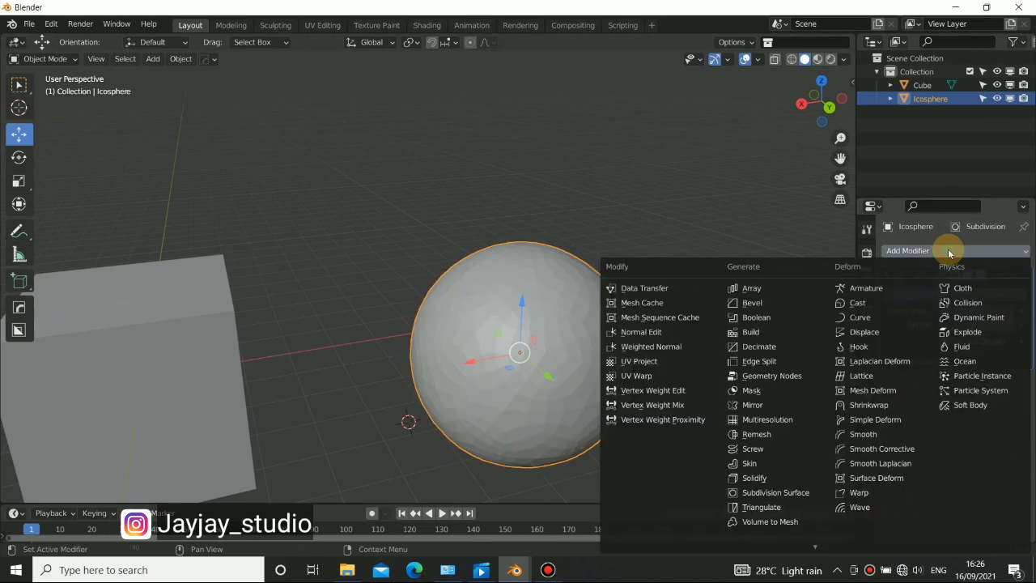
{"action": "left_click", "coordinate": [845, 333]}
{"action": "left_click", "coordinate": [983, 400]}
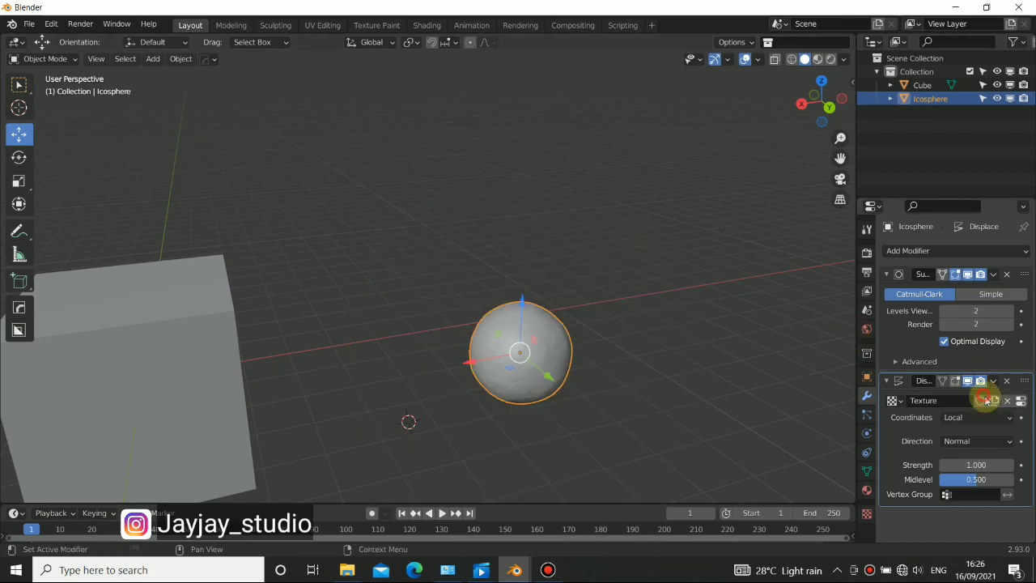
{"action": "left_click", "coordinate": [1018, 402]}
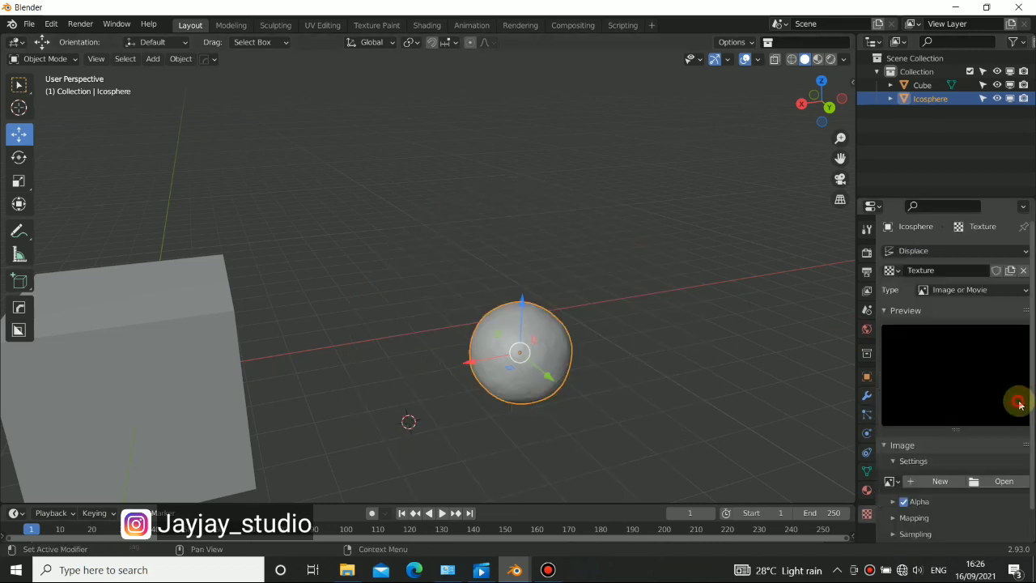
{"action": "left_click", "coordinate": [977, 290]}
{"action": "left_click", "coordinate": [947, 335]}
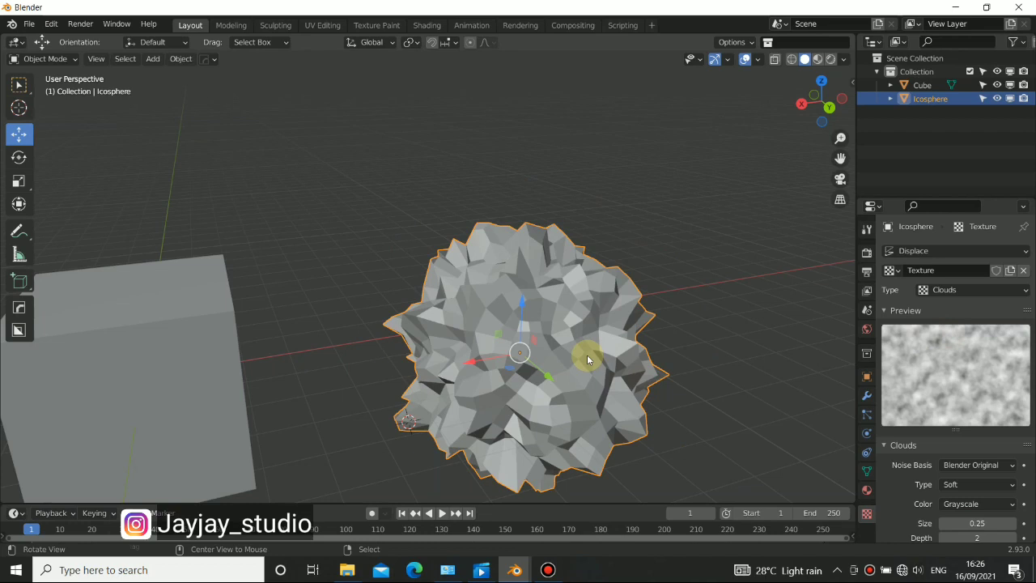
- Shade the displaced ico sphere smooth
{"action": "middle_click_drag", "start_coordinate": [590, 358], "coordinate": [566, 344]}
{"action": "scroll", "coordinate": [956, 422], "scroll_direction": "down", "scroll_amount": 1}
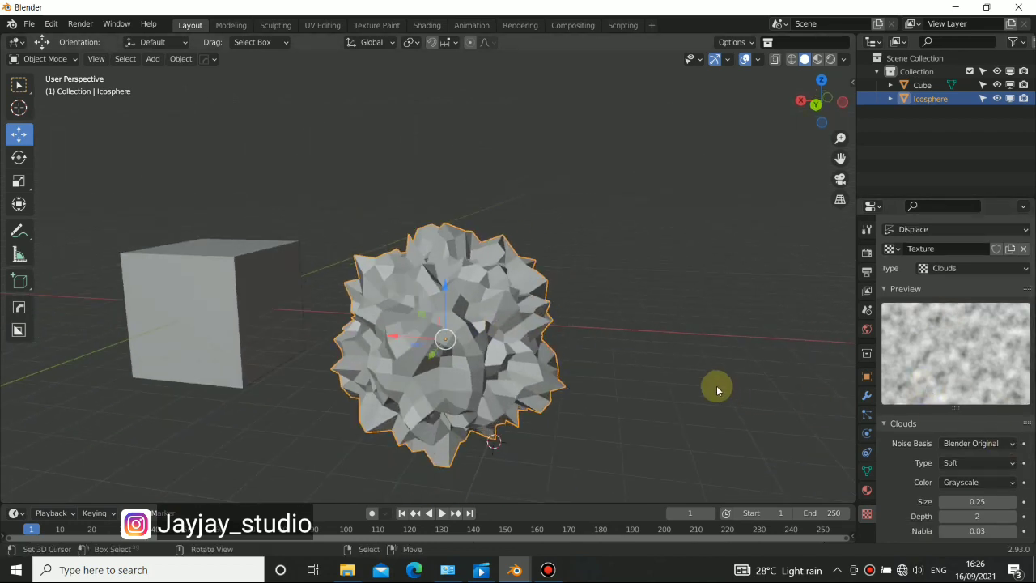
{"action": "right_click", "coordinate": [693, 323]}
{"action": "left_click", "coordinate": [688, 312]}
{"action": "mouse_move", "coordinate": [687, 312]}
{"action": "middle_mouse_down"}
{"action": "mouse_move", "coordinate": [567, 317]}
{"action": "mouse_move", "coordinate": [620, 326]}
{"action": "mouse_move", "coordinate": [558, 264]}
{"action": "middle_mouse_up"}
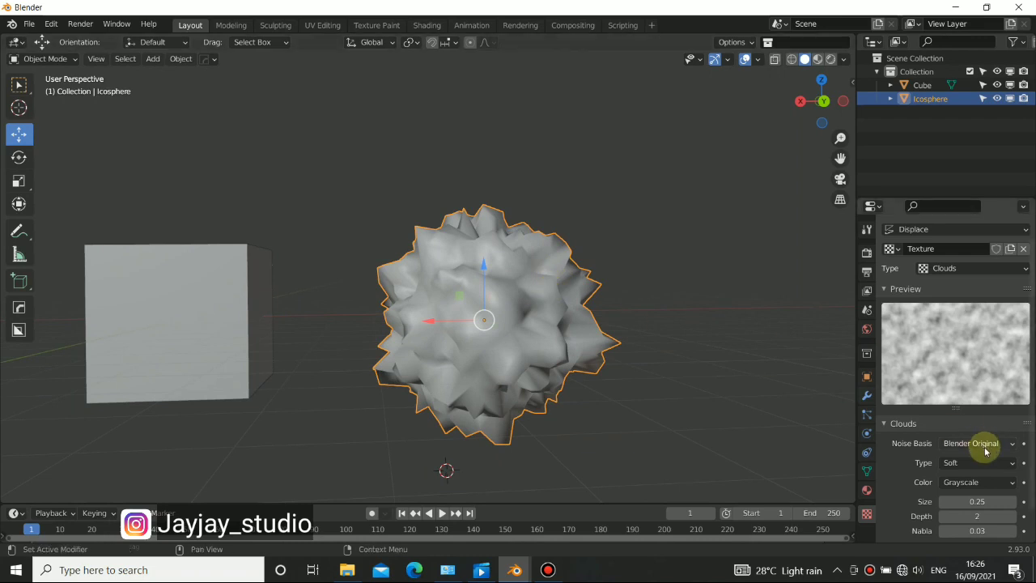
- Set the size of the ico sphere's Clouds texture to 0.51
{"action": "scroll", "coordinate": [979, 457], "scroll_direction": "down", "scroll_amount": 1}
{"action": "left_click_drag", "start_coordinate": [976, 469], "coordinate": [1019, 469]}
{"action": "middle_click_drag", "start_coordinate": [775, 381], "coordinate": [597, 307]}
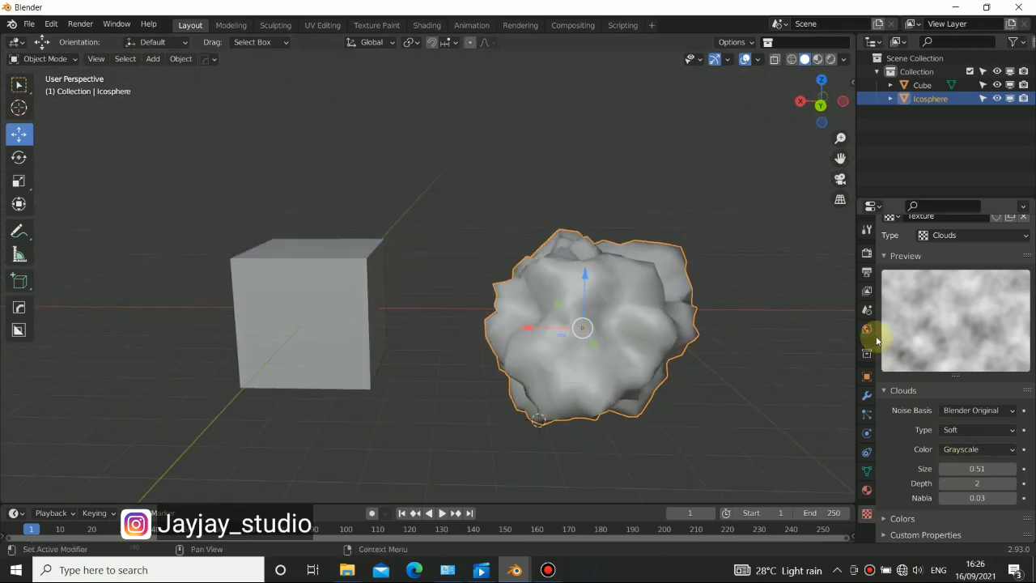
- Set the strength of the ico sphere's Displace modifier to 1.200
{"action": "left_click", "coordinate": [868, 394]}
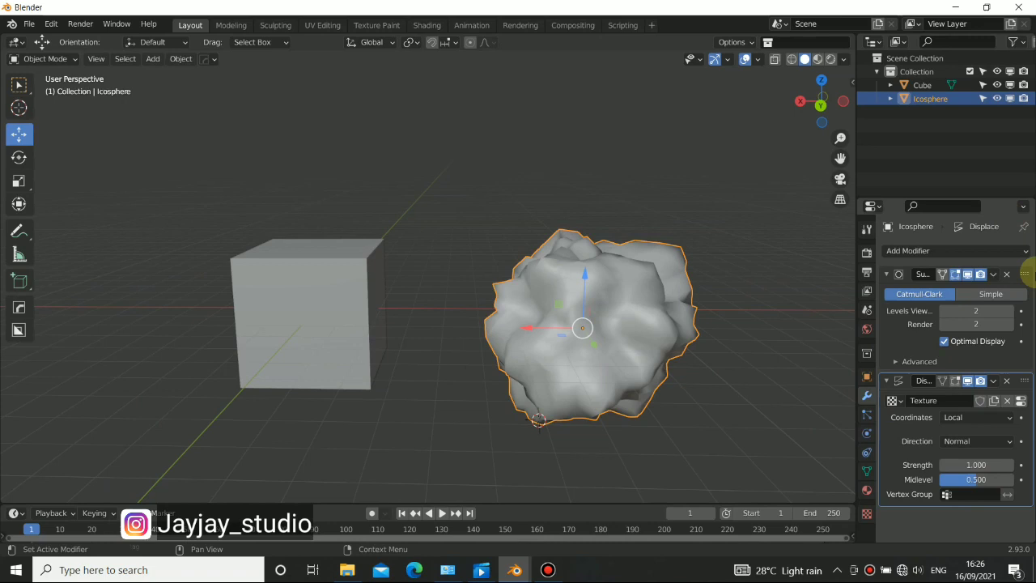
{"action": "middle_click_drag", "start_coordinate": [754, 321], "coordinate": [558, 283]}
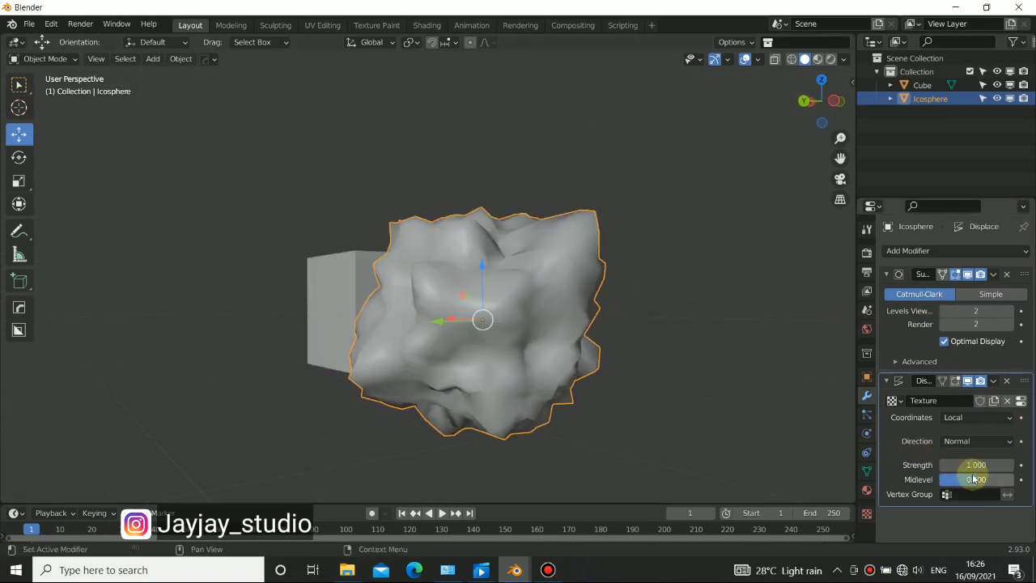
{"action": "left_click_drag", "start_coordinate": [976, 464], "coordinate": [1011, 465]}
{"action": "middle_click_drag", "start_coordinate": [453, 324], "coordinate": [825, 430]}
{"action": "left_click_drag", "start_coordinate": [983, 465], "coordinate": [951, 464]}
{"action": "middle_click_drag", "start_coordinate": [511, 338], "coordinate": [435, 300]}
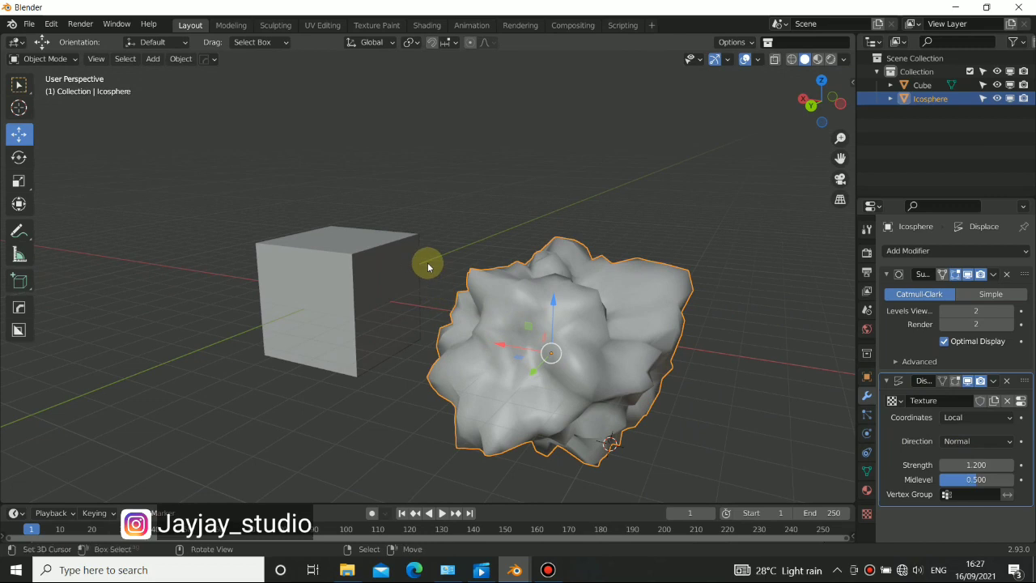
{"action": "left_click", "coordinate": [547, 569]}
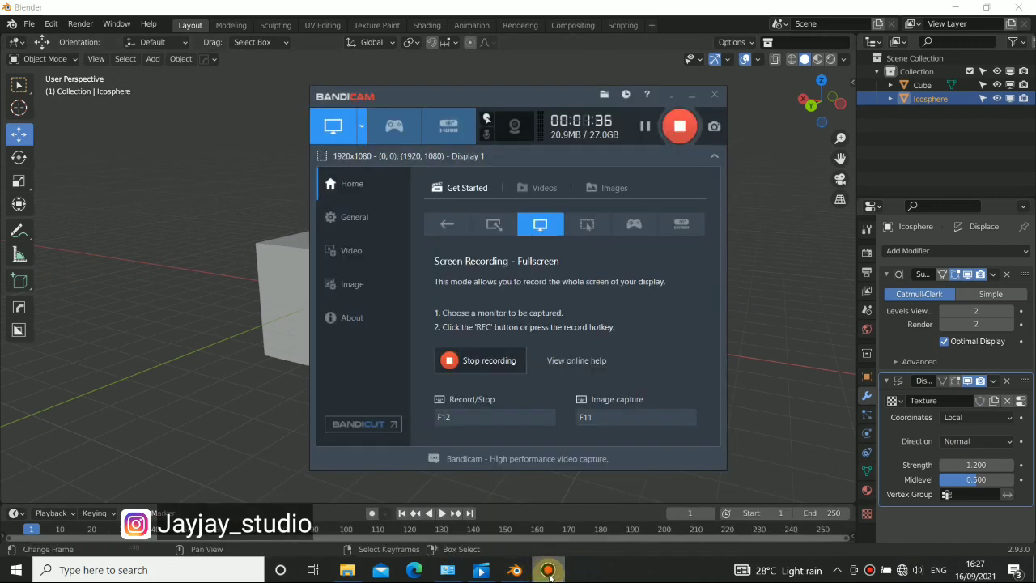
{"action": "left_click", "coordinate": [548, 570]}
{"action": "middle_click_drag", "start_coordinate": [446, 324], "coordinate": [423, 331]}
{"action": "middle_click_drag", "start_coordinate": [349, 278], "coordinate": [460, 306]}
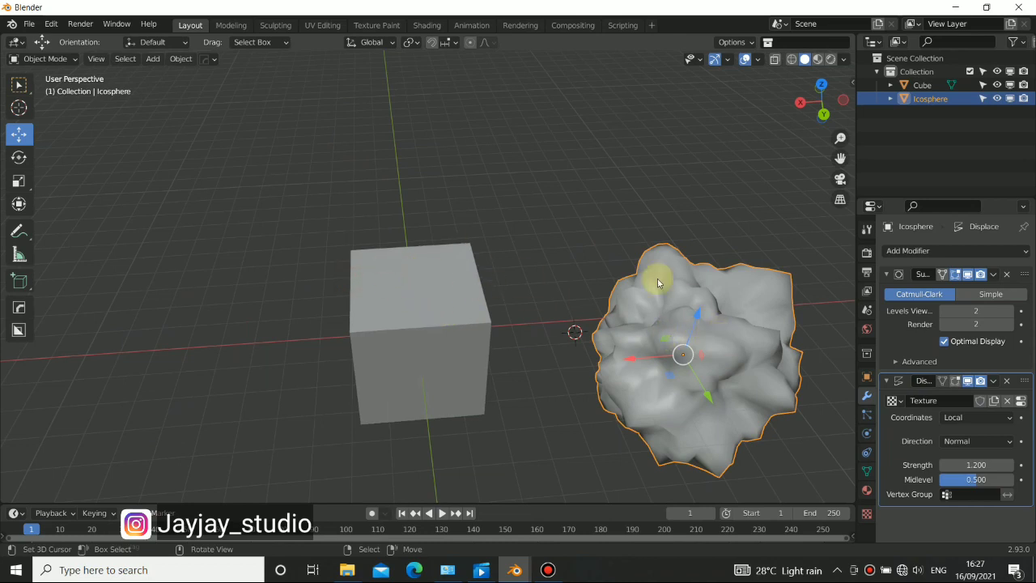
{"action": "middle_click_drag", "start_coordinate": [657, 278], "coordinate": [625, 266]}
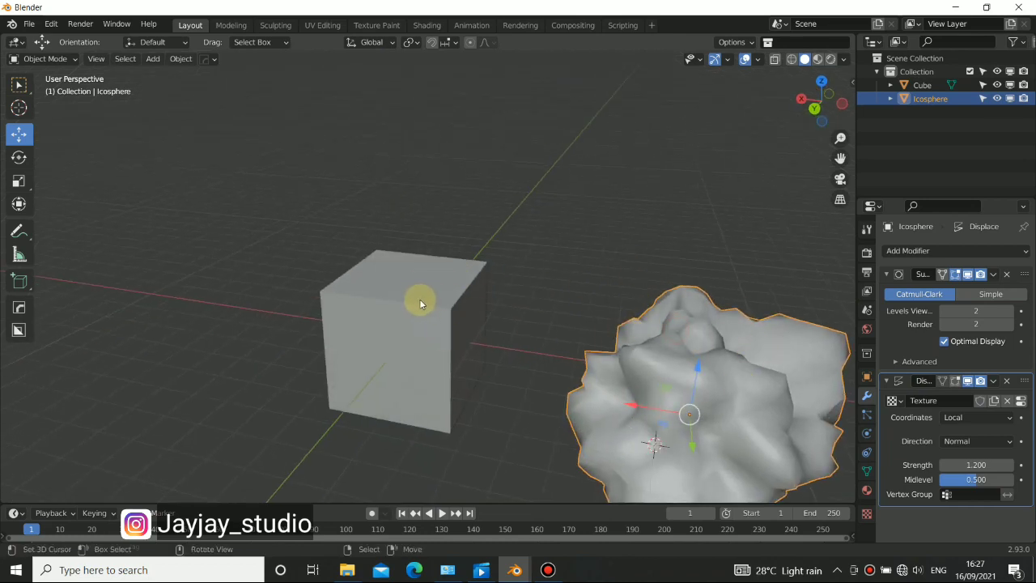
{"action": "middle_click_drag", "start_coordinate": [525, 334], "coordinate": [461, 302]}
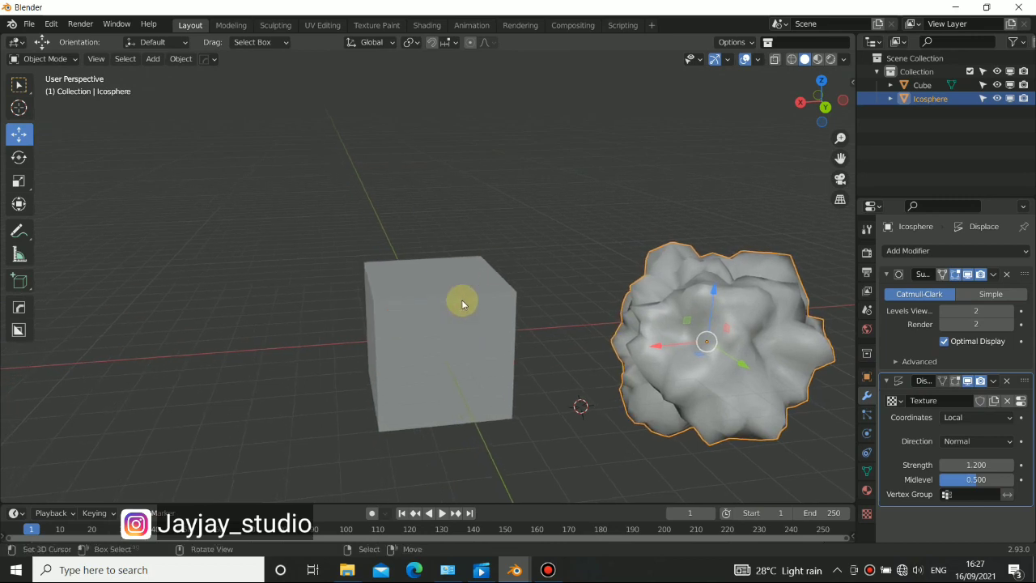
- Select the cube and apply all of its transforms
{"action": "left_click", "coordinate": [454, 315]}
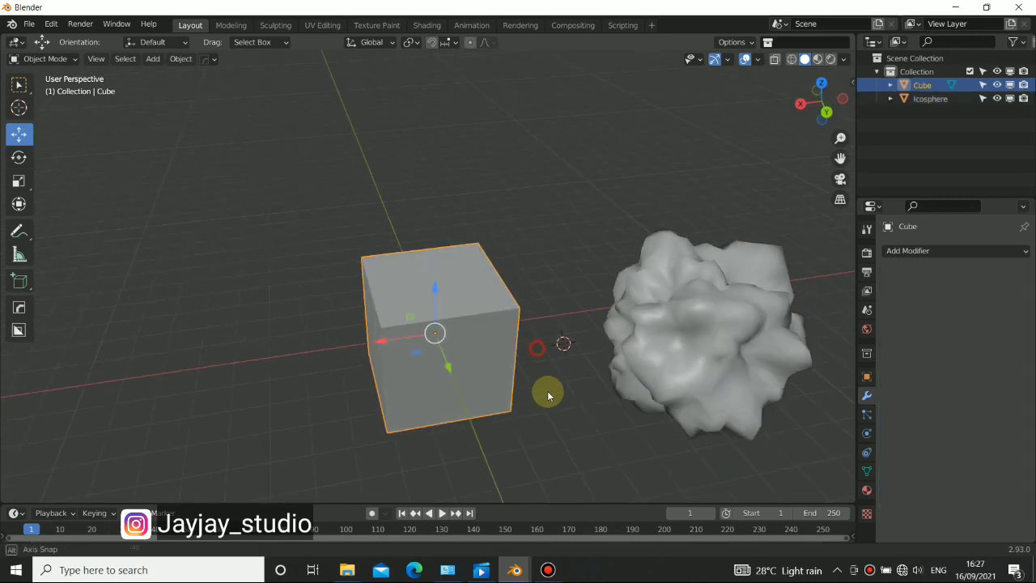
{"action": "middle_click_drag", "start_coordinate": [547, 391], "coordinate": [557, 255]}
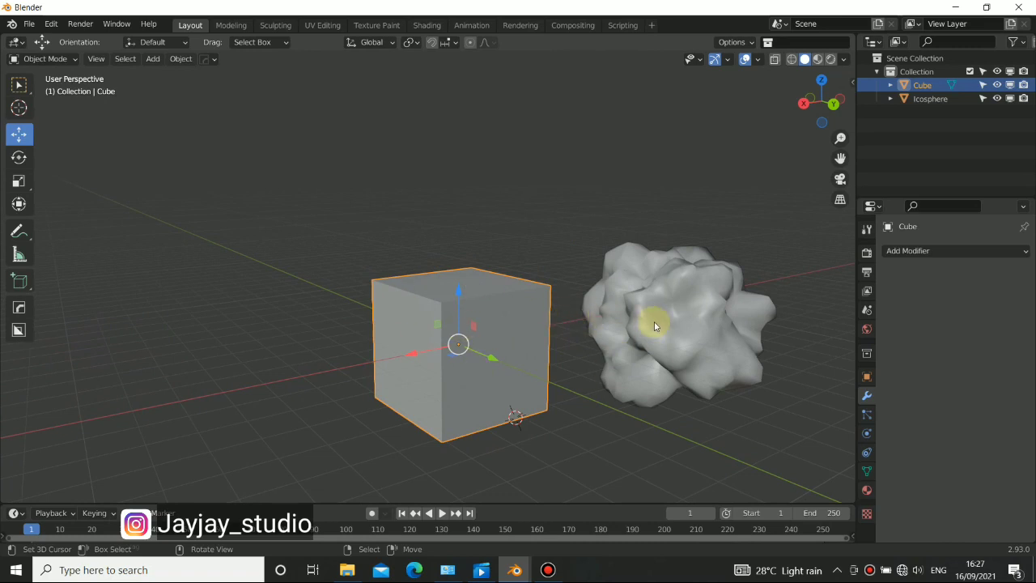
{"action": "key", "text": "shift+a"}
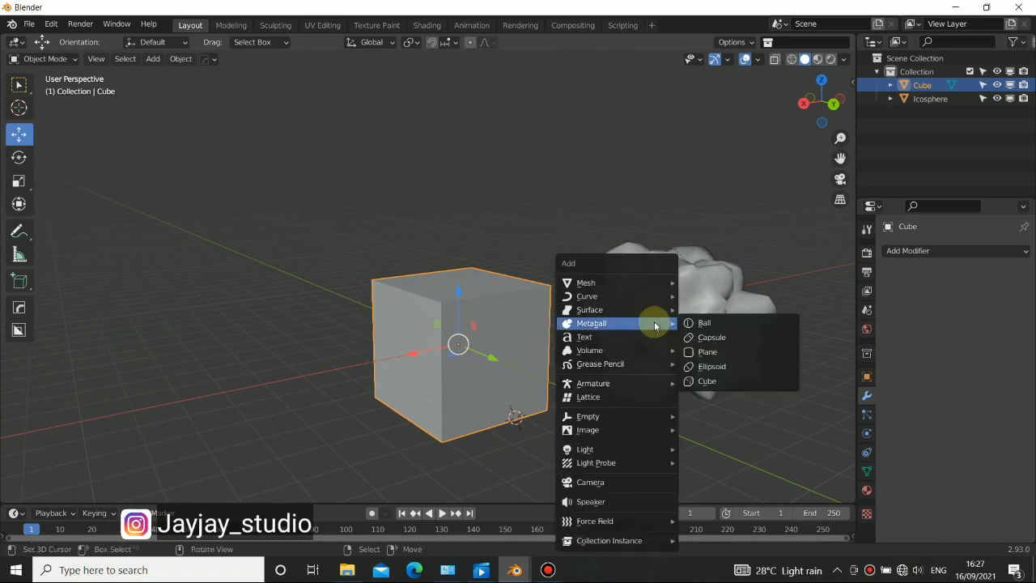
{"action": "key", "text": "Escape"}
{"action": "key", "text": "ctrl+a"}
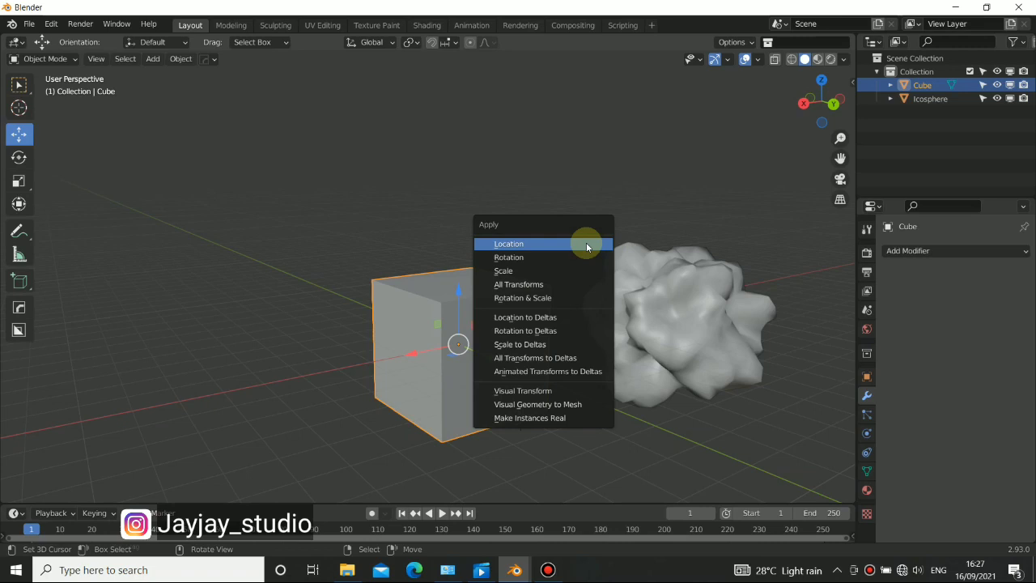
{"action": "left_click", "coordinate": [509, 285]}
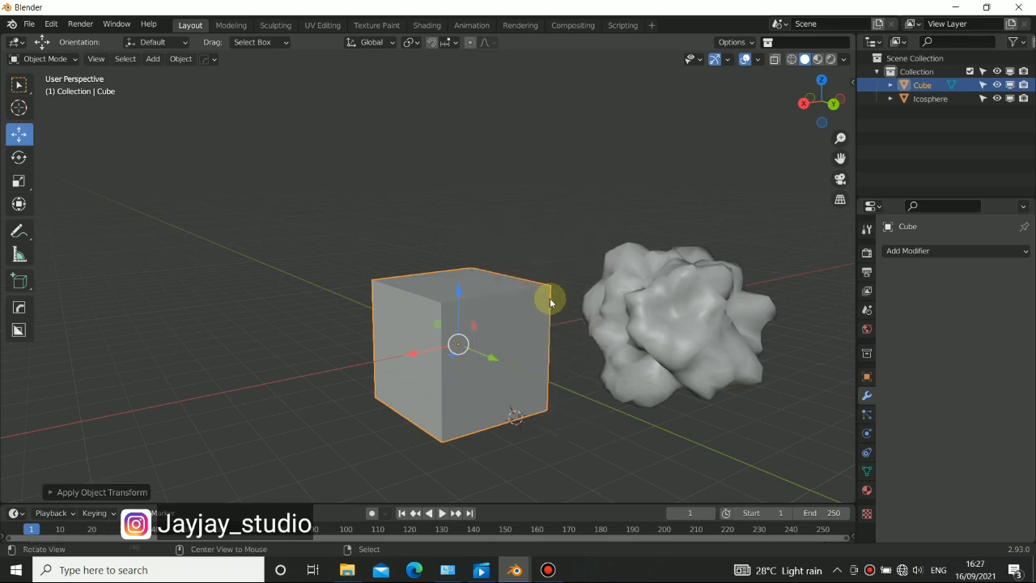
- Move the displaced ico sphere along the X axis to the cube and raise it so it overlaps the cube's upper face
{"action": "middle_click_drag", "start_coordinate": [549, 298], "coordinate": [654, 289]}
{"action": "left_click", "coordinate": [670, 304]}
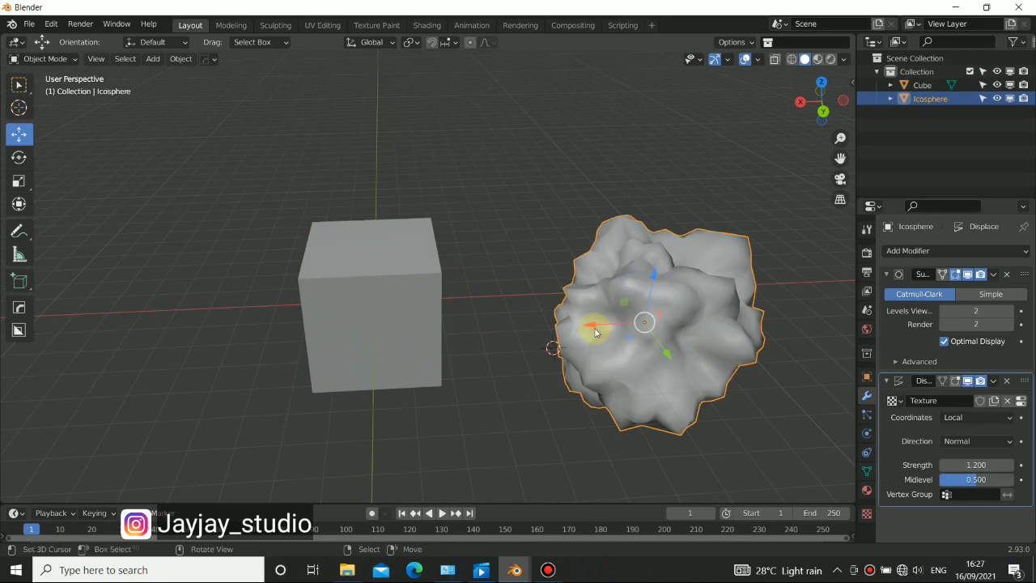
{"action": "left_click_drag", "start_coordinate": [594, 332], "coordinate": [337, 301]}
{"action": "middle_click_drag", "start_coordinate": [456, 301], "coordinate": [348, 294]}
{"action": "key", "text": "g"}
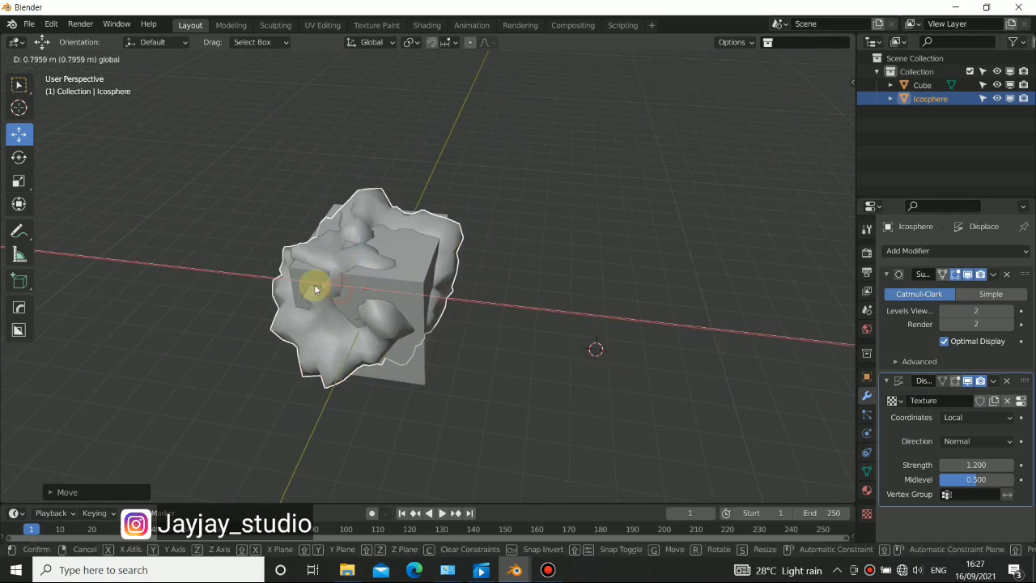
{"action": "left_click", "coordinate": [359, 234]}
- Scale the ico sphere down uniformly to about 0.54 and shift it along X to centre it on the cube
{"action": "key", "text": "s"}
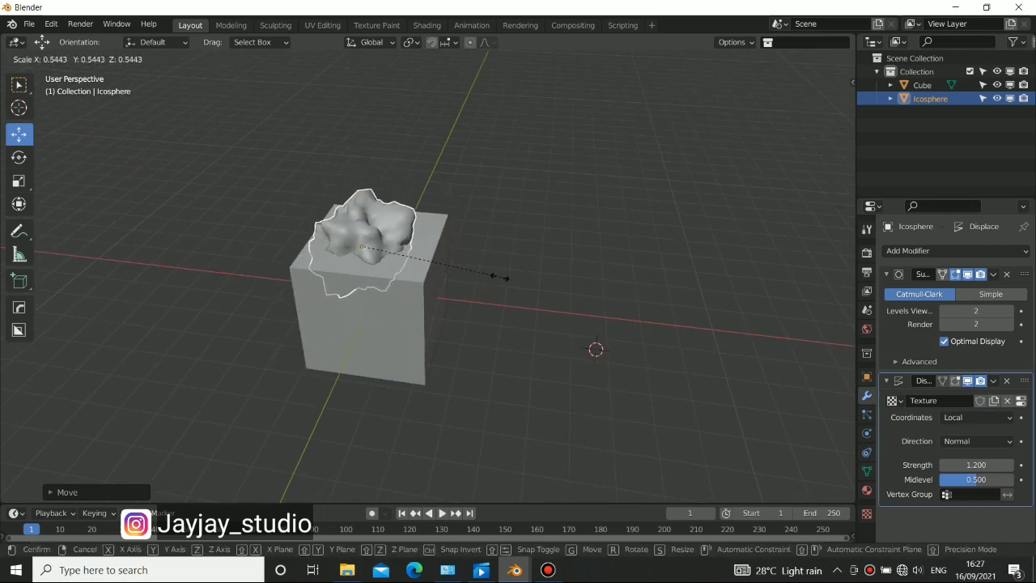
{"action": "left_click", "coordinate": [501, 279]}
{"action": "middle_click_drag", "start_coordinate": [559, 319], "coordinate": [553, 273]}
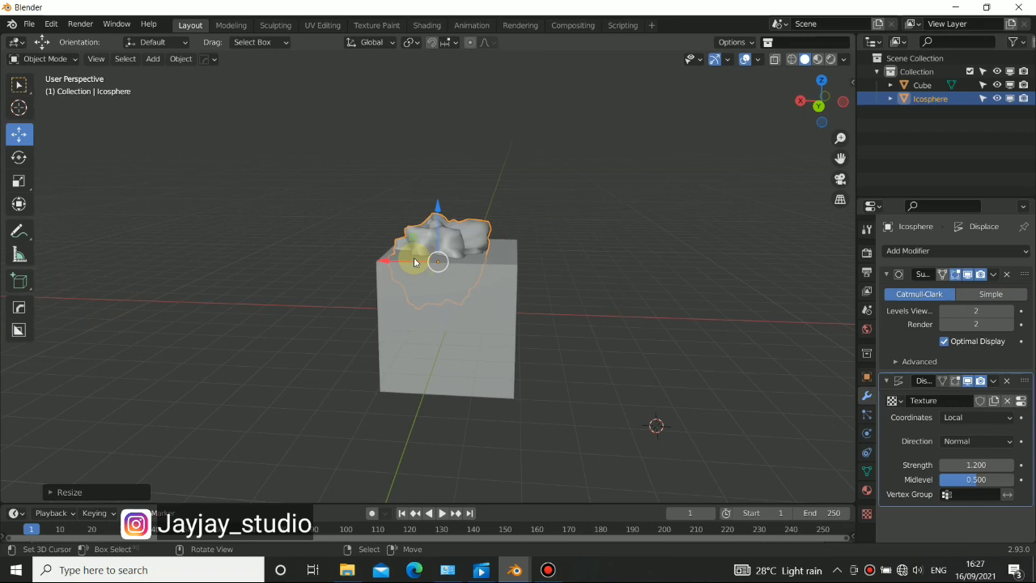
{"action": "left_click_drag", "start_coordinate": [414, 258], "coordinate": [432, 264]}
{"action": "scroll", "coordinate": [467, 369], "scroll_direction": "up", "scroll_amount": 2}
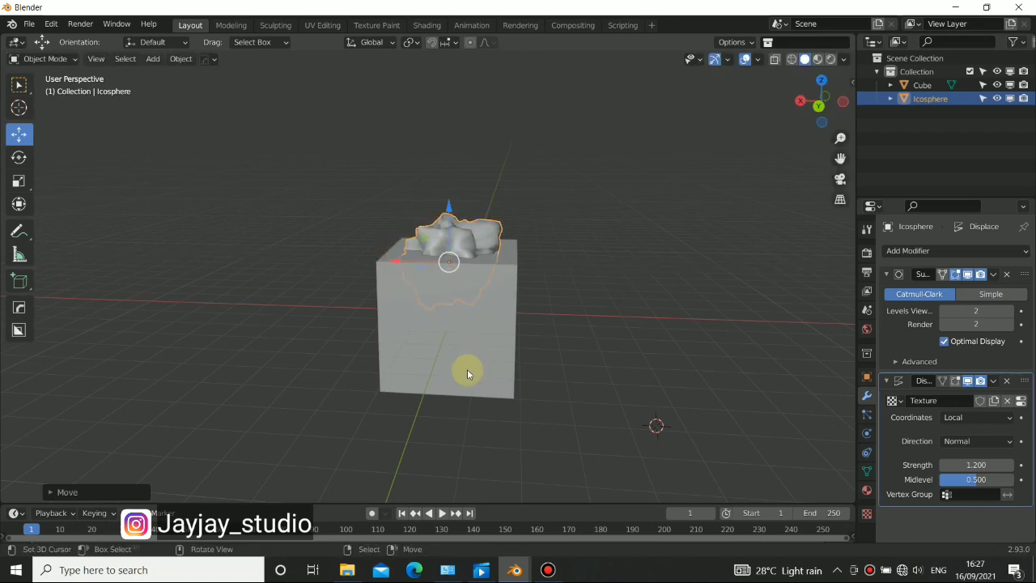
{"action": "scroll", "coordinate": [510, 328], "scroll_direction": "up", "scroll_amount": 2}
{"action": "middle_click_drag", "start_coordinate": [532, 314], "coordinate": [485, 248], "text": "shift"}
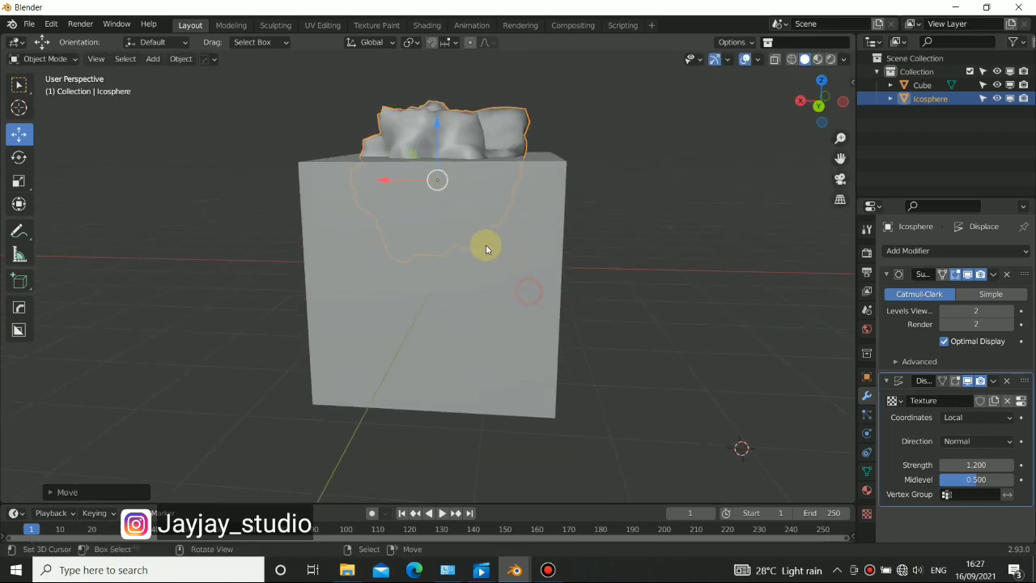
- Stretch the ico sphere vertically along Z and adjust its position so its lower part sits deep inside the cube
{"action": "key", "text": "s"}
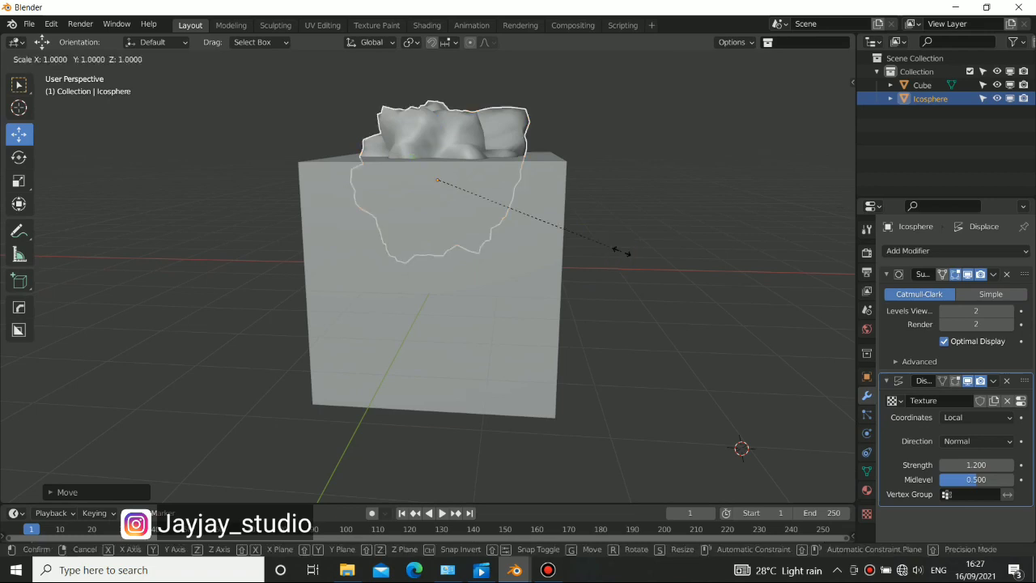
{"action": "left_click", "coordinate": [677, 333]}
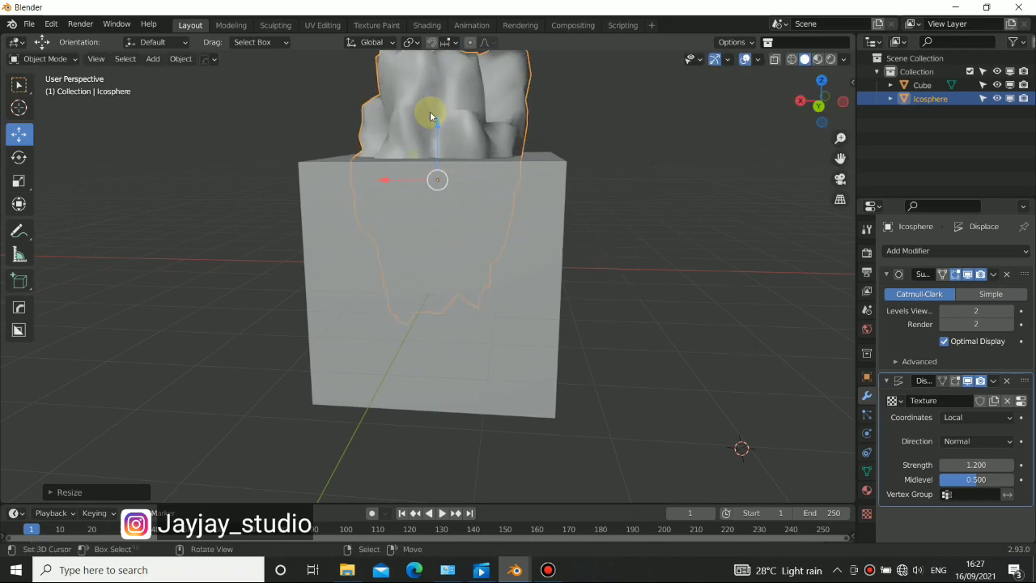
{"action": "left_click_drag", "start_coordinate": [430, 115], "coordinate": [474, 155]}
{"action": "middle_click_drag", "start_coordinate": [474, 155], "coordinate": [432, 162]}
{"action": "mouse_move", "coordinate": [432, 161]}
{"action": "left_mouse_down"}
{"action": "mouse_move", "coordinate": [434, 132]}
{"action": "mouse_move", "coordinate": [443, 152]}
{"action": "left_mouse_up"}
{"action": "middle_click_drag", "start_coordinate": [443, 153], "coordinate": [529, 224]}
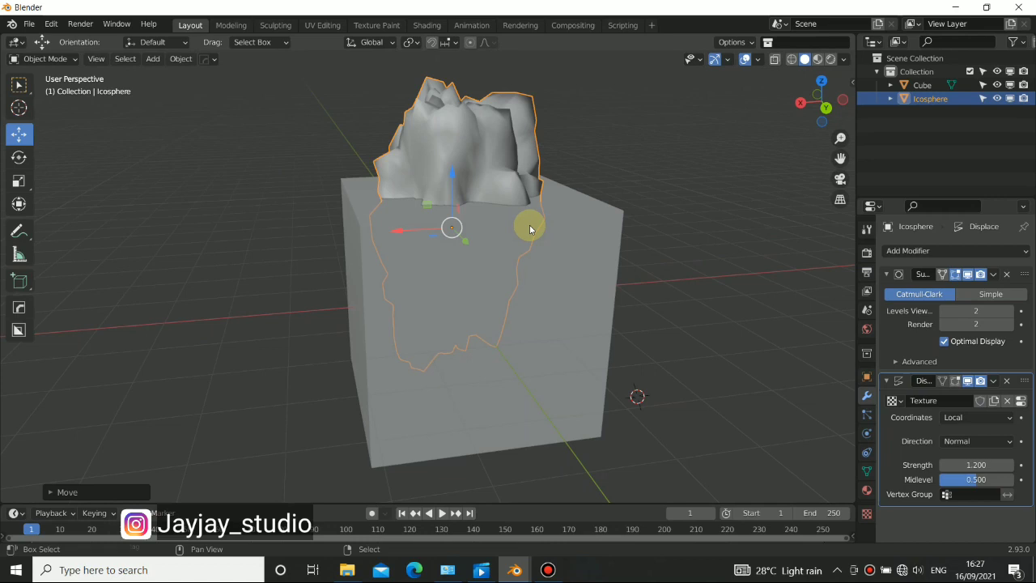
- Apply all transforms to the stretched ico sphere
{"action": "key", "text": "shift+a"}
{"action": "key", "text": "Escape"}
{"action": "key", "text": "ctrl+a"}
{"action": "left_click", "coordinate": [503, 242]}
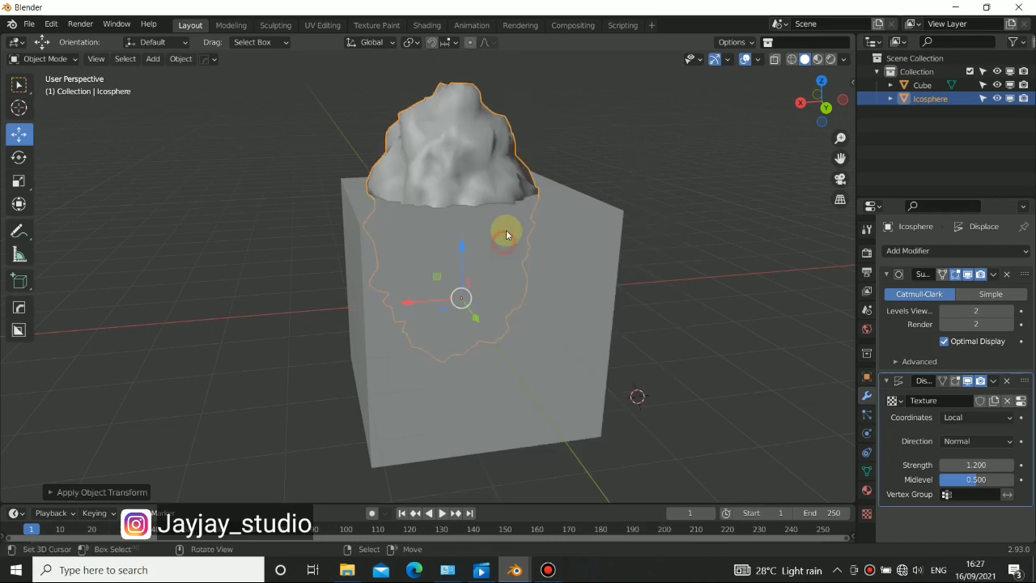
- Increase the strength of the ico sphere's Displace modifier to 1.700
{"action": "mouse_move", "coordinate": [506, 229]}
{"action": "middle_mouse_down"}
{"action": "mouse_move", "coordinate": [517, 274]}
{"action": "mouse_move", "coordinate": [483, 238]}
{"action": "mouse_move", "coordinate": [516, 212]}
{"action": "middle_mouse_up"}
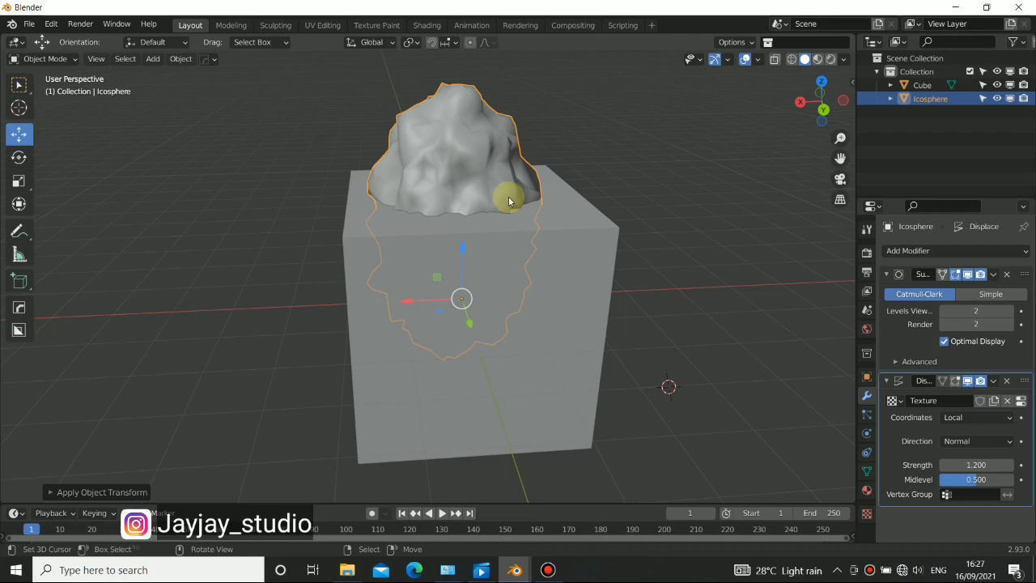
{"action": "middle_click_drag", "start_coordinate": [476, 151], "coordinate": [451, 147]}
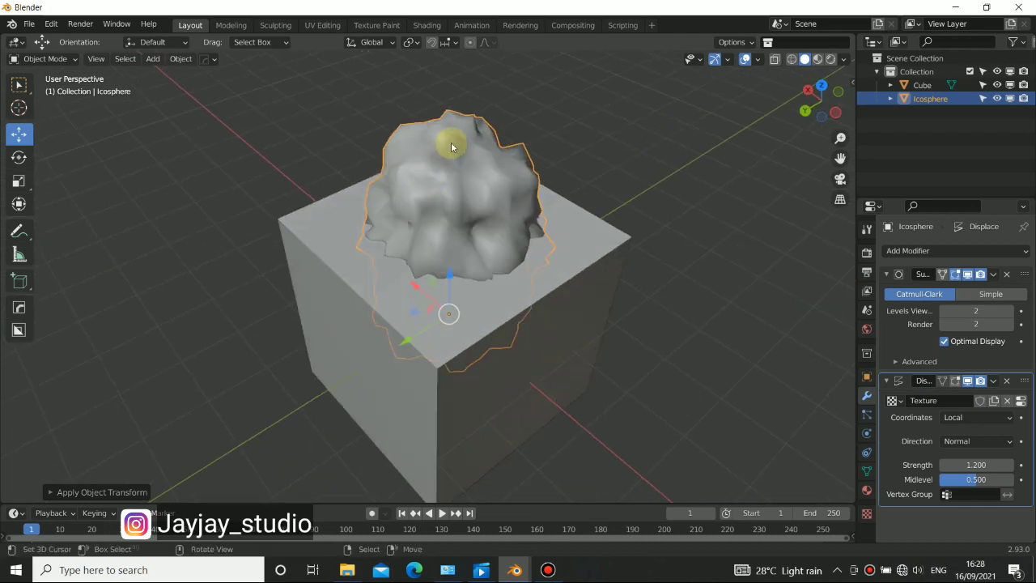
{"action": "middle_click_drag", "start_coordinate": [427, 256], "coordinate": [485, 234]}
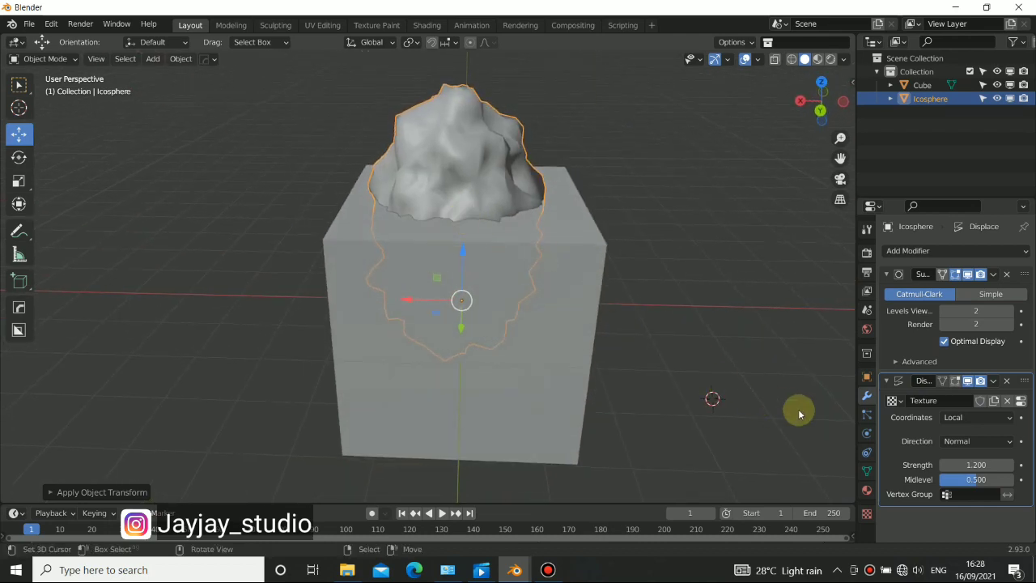
{"action": "left_click_drag", "start_coordinate": [976, 464], "coordinate": [1003, 464]}
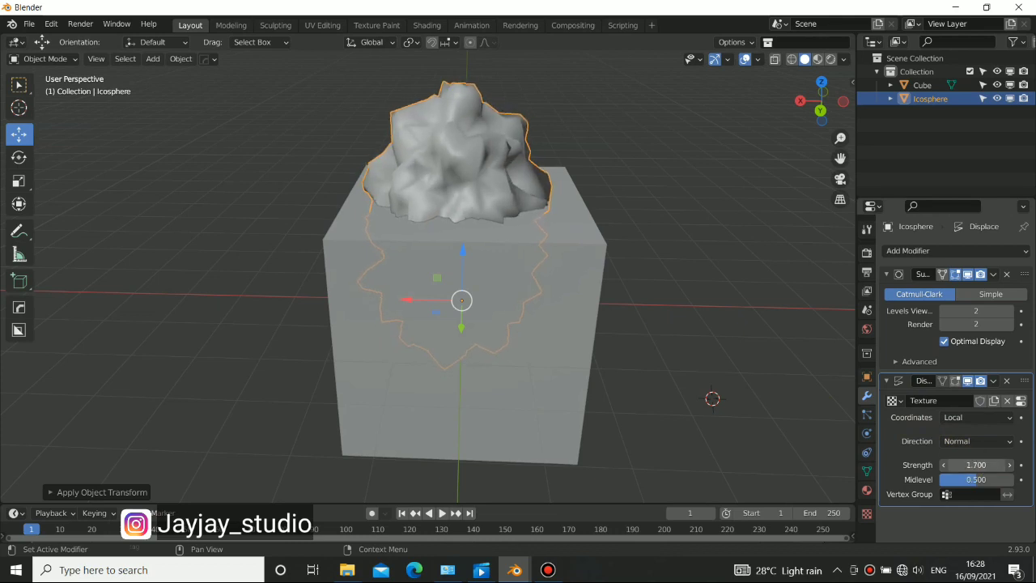
{"action": "middle_click_drag", "start_coordinate": [310, 224], "coordinate": [717, 236]}
{"action": "middle_click_drag", "start_coordinate": [628, 246], "coordinate": [508, 271], "text": "shift"}
- Try to subtract the cube from the ico sphere with a Hard Ops Boolean difference
{"action": "left_click", "coordinate": [527, 287]}
{"action": "left_click", "coordinate": [453, 152], "text": "shift"}
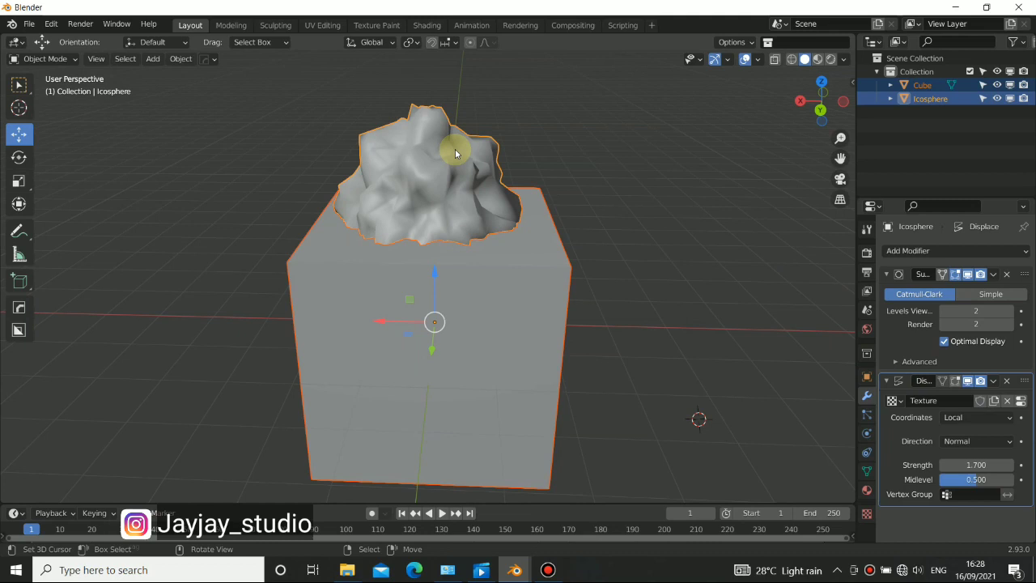
{"action": "key", "text": "ctrl+KP_Subtract"}
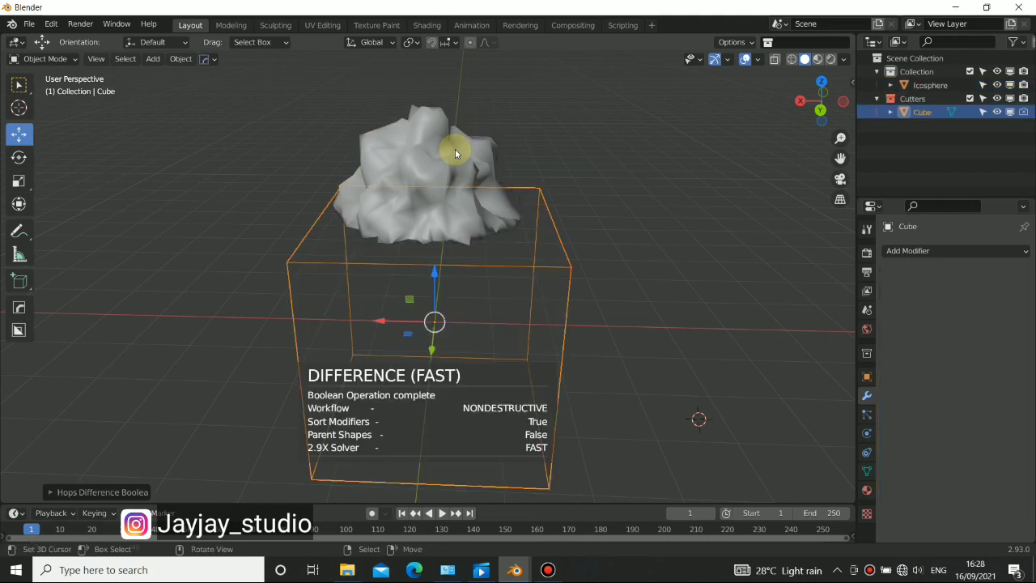
- Subtract the ico sphere from the cube with a Hard Ops Boolean difference and inspect the cut-out hole
{"action": "left_click", "coordinate": [455, 149]}
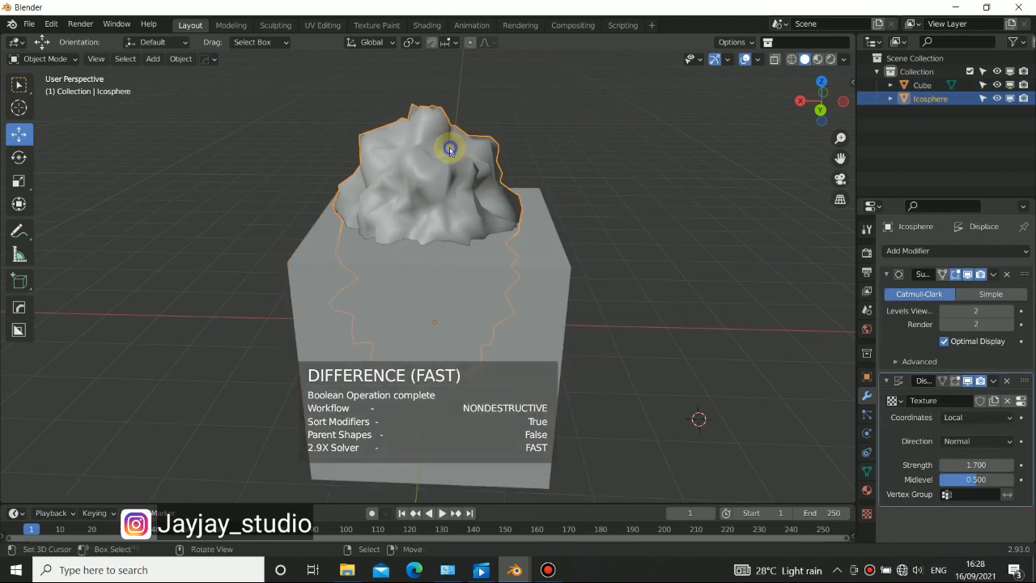
{"action": "left_click", "coordinate": [554, 271], "text": "shift"}
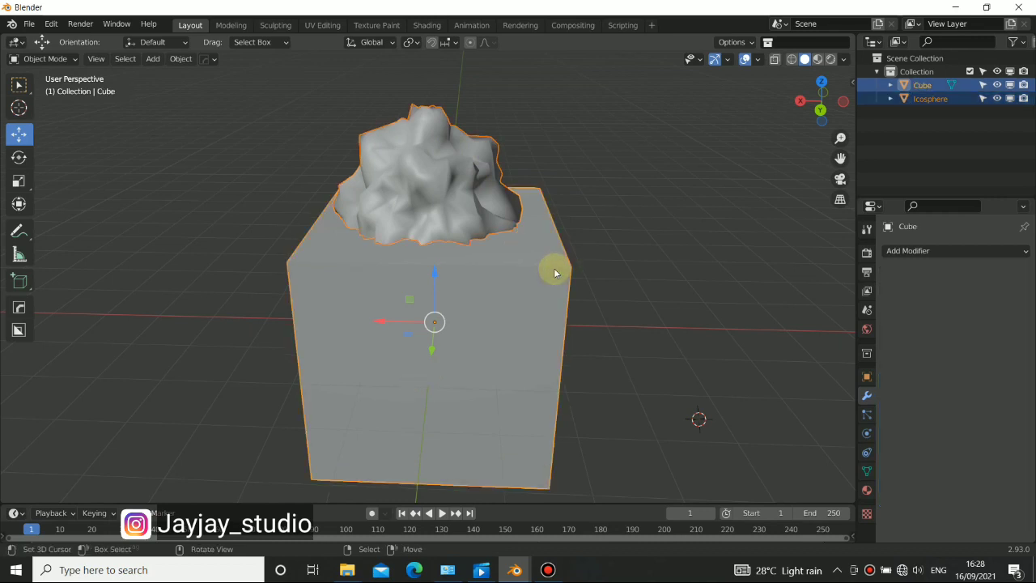
{"action": "key", "text": "ctrl+KP_Subtract"}
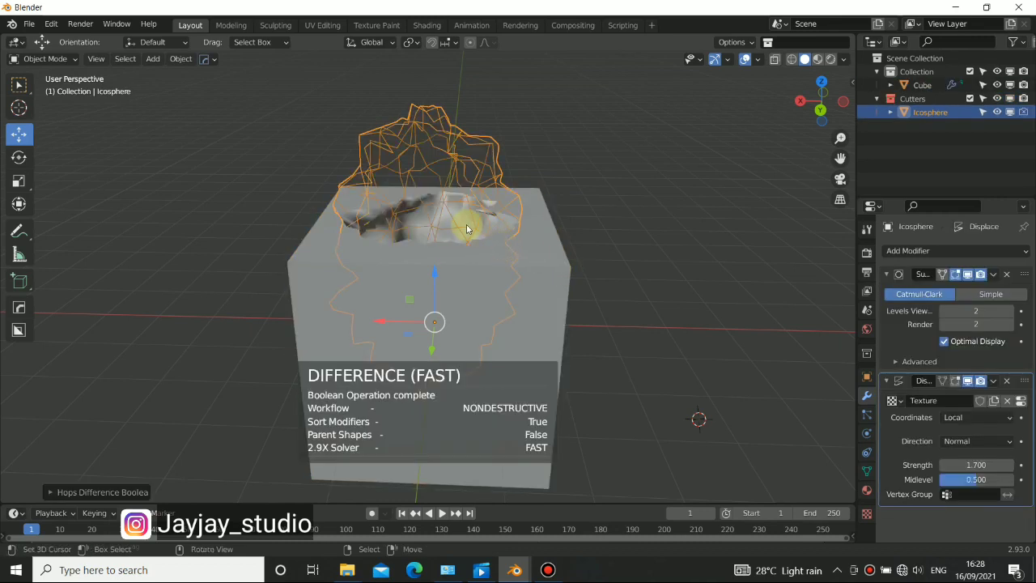
{"action": "middle_click_drag", "start_coordinate": [462, 224], "coordinate": [470, 282]}
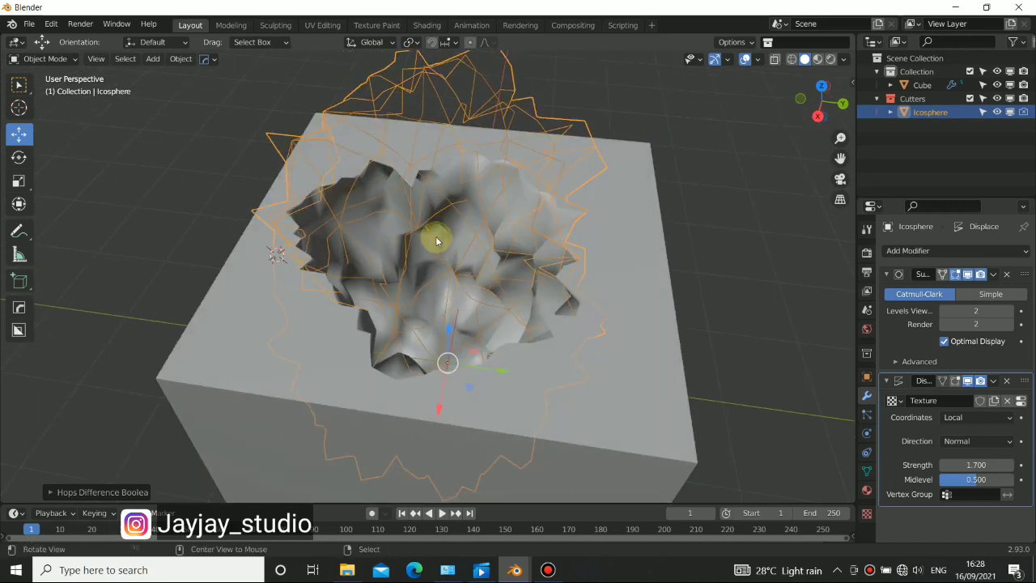
{"action": "middle_click_drag", "start_coordinate": [436, 241], "coordinate": [395, 238]}
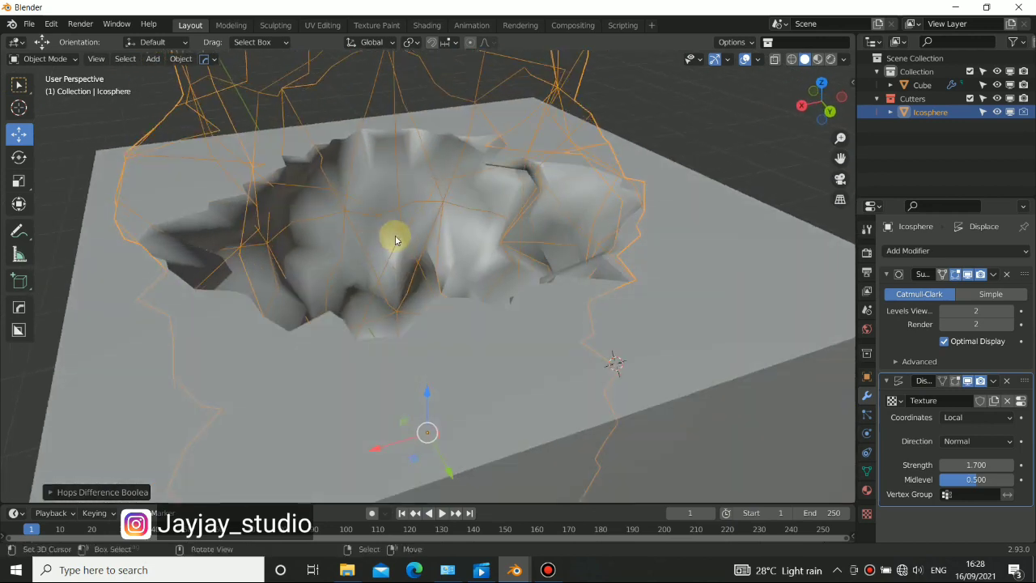
{"action": "scroll", "coordinate": [395, 239], "scroll_direction": "down", "scroll_amount": 6}
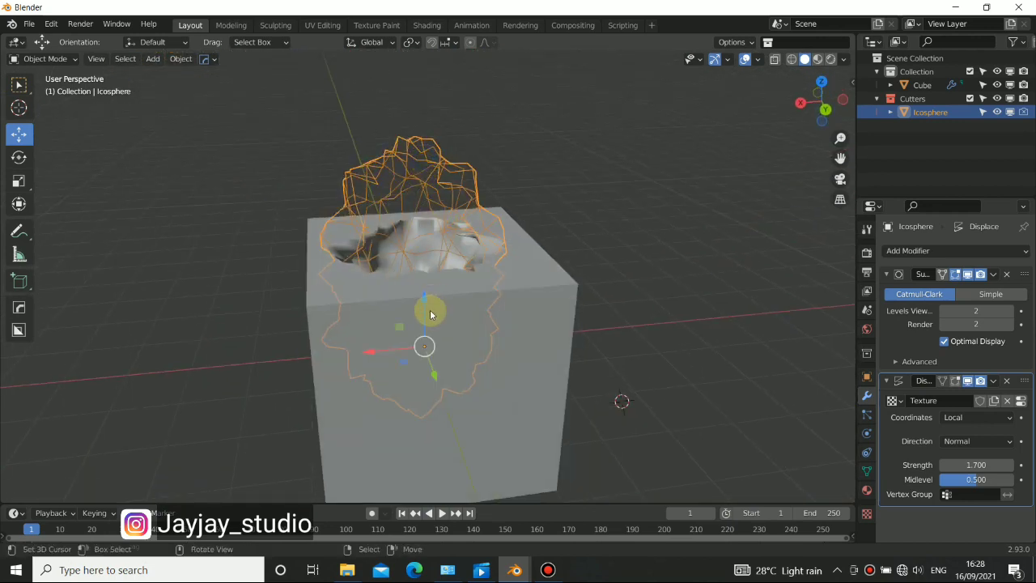
- Try a strength of 0.400 on the ico sphere's Displace modifier, and set it to 2.500
{"action": "middle_click_drag", "start_coordinate": [430, 314], "coordinate": [461, 266]}
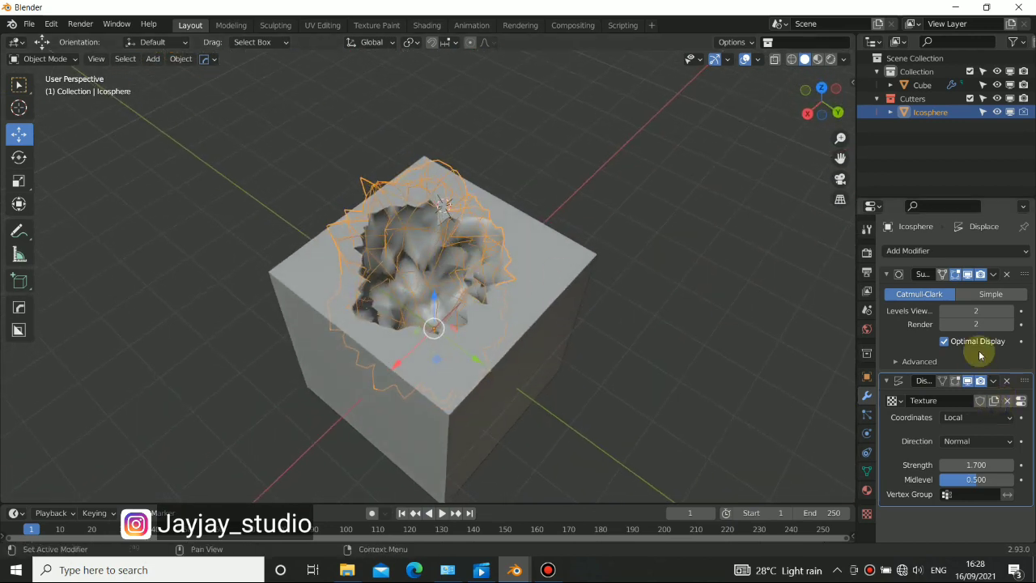
{"action": "mouse_move", "coordinate": [980, 463]}
{"action": "left_mouse_down"}
{"action": "mouse_move", "coordinate": [939, 465]}
{"action": "mouse_move", "coordinate": [983, 464]}
{"action": "left_mouse_up"}
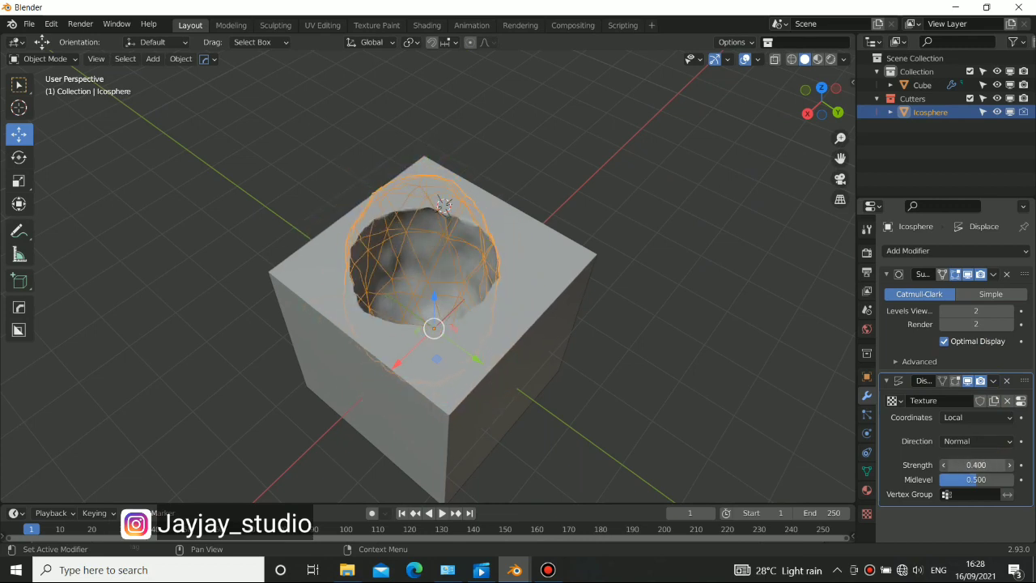
{"action": "scroll", "coordinate": [474, 314], "scroll_direction": "up", "scroll_amount": 3}
{"action": "middle_click_drag", "start_coordinate": [451, 326], "coordinate": [486, 324]}
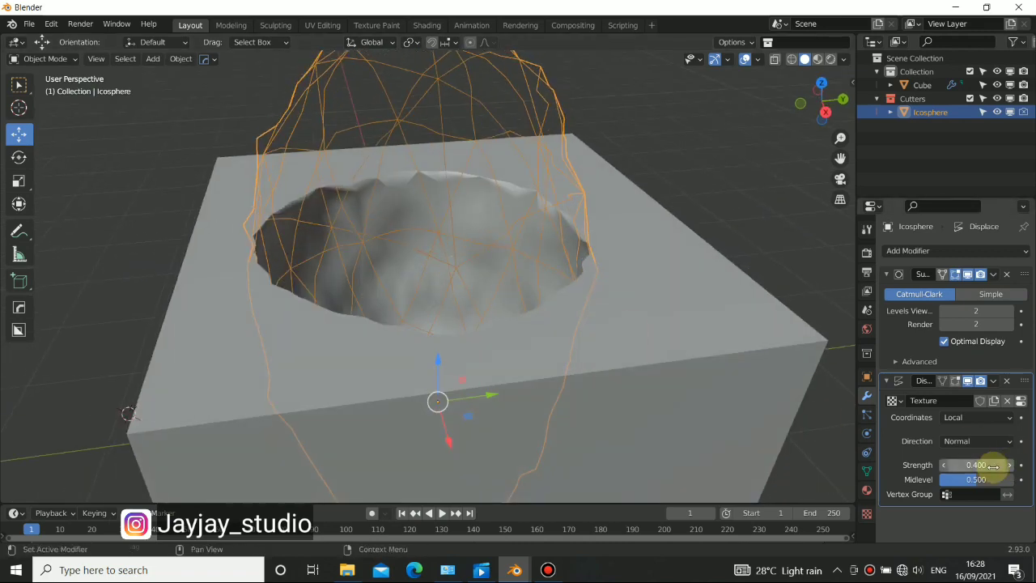
{"action": "mouse_move", "coordinate": [992, 464]}
{"action": "left_mouse_down"}
{"action": "mouse_move", "coordinate": [1021, 465]}
{"action": "mouse_move", "coordinate": [1003, 465]}
{"action": "left_mouse_up"}
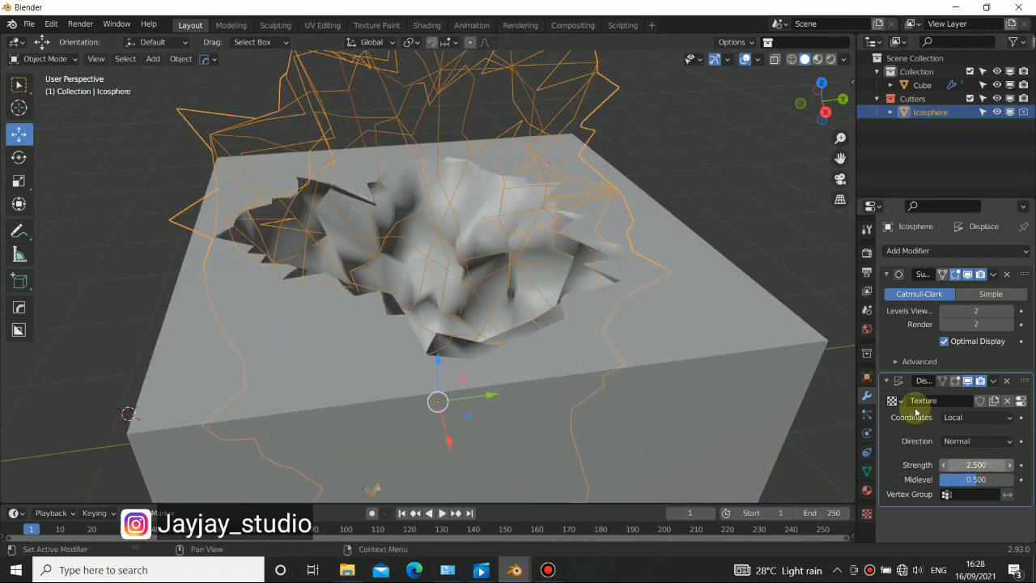
{"action": "middle_click_drag", "start_coordinate": [534, 323], "coordinate": [430, 379]}
- Switch to the temple run vfx shot 12 project to examine its ground hole, and return to the cube scene
{"action": "mouse_move", "coordinate": [524, 571]}
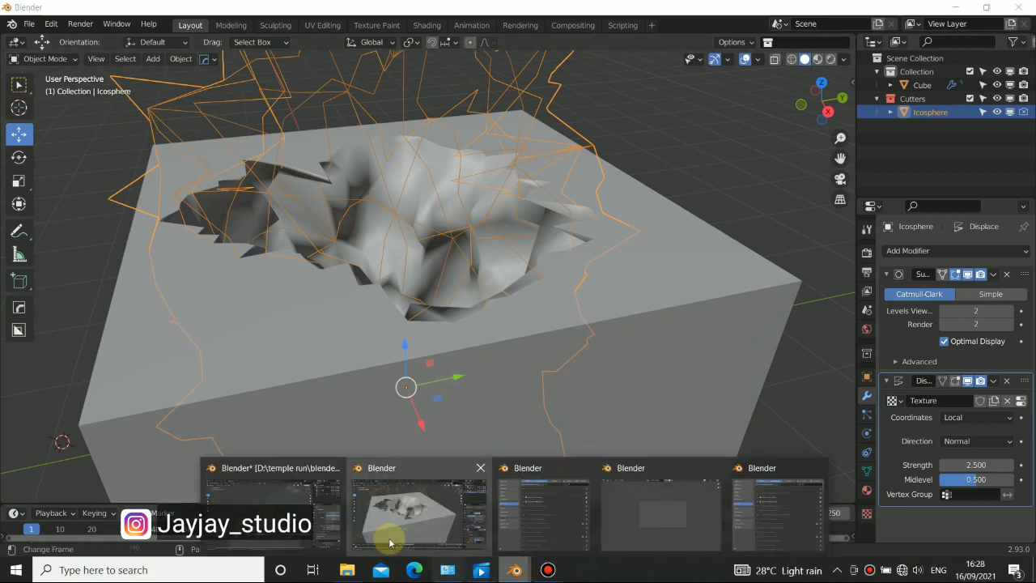
{"action": "left_click", "coordinate": [381, 532]}
{"action": "middle_click_drag", "start_coordinate": [440, 317], "coordinate": [257, 228]}
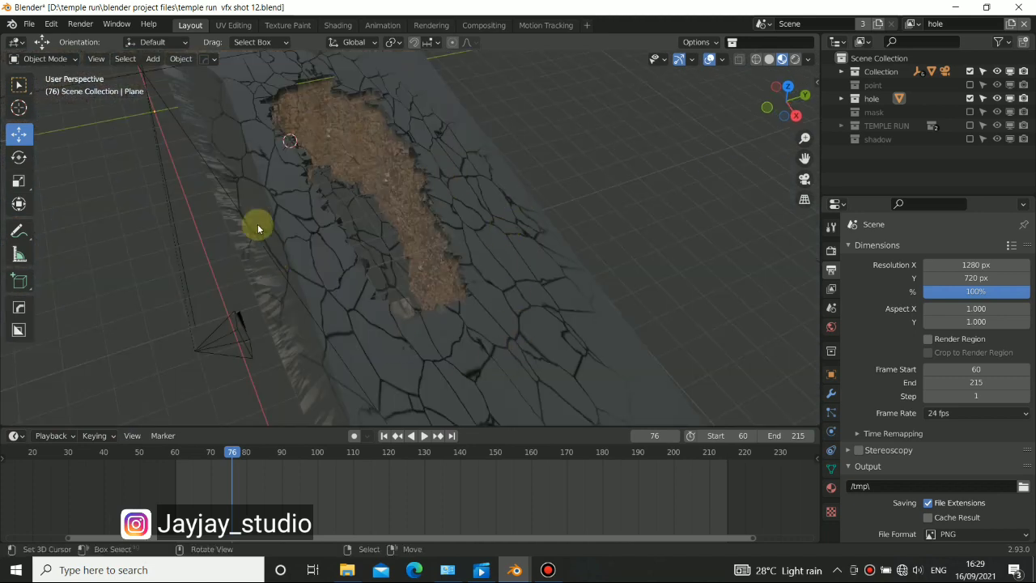
{"action": "mouse_move", "coordinate": [515, 566]}
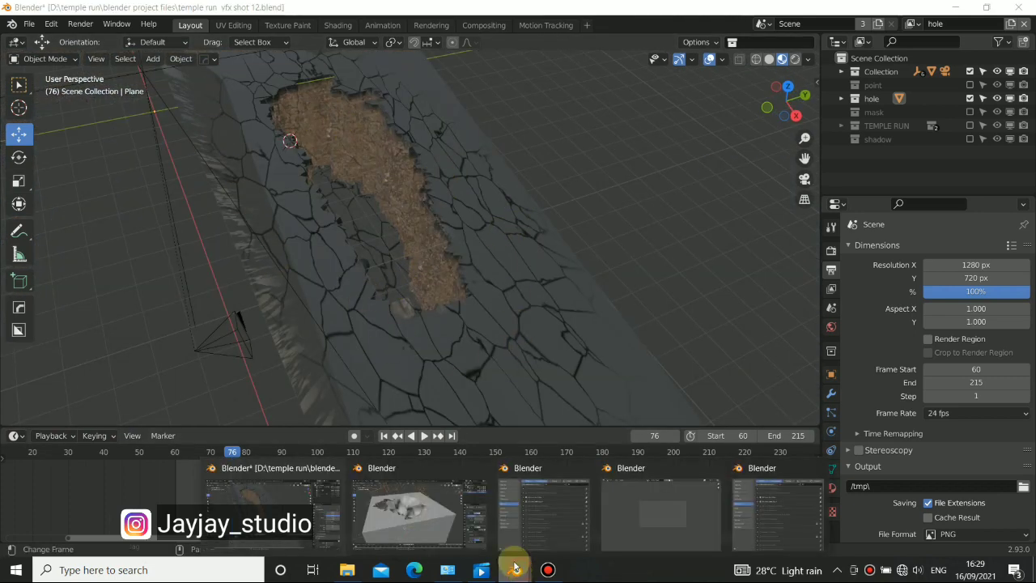
{"action": "left_click", "coordinate": [365, 521]}
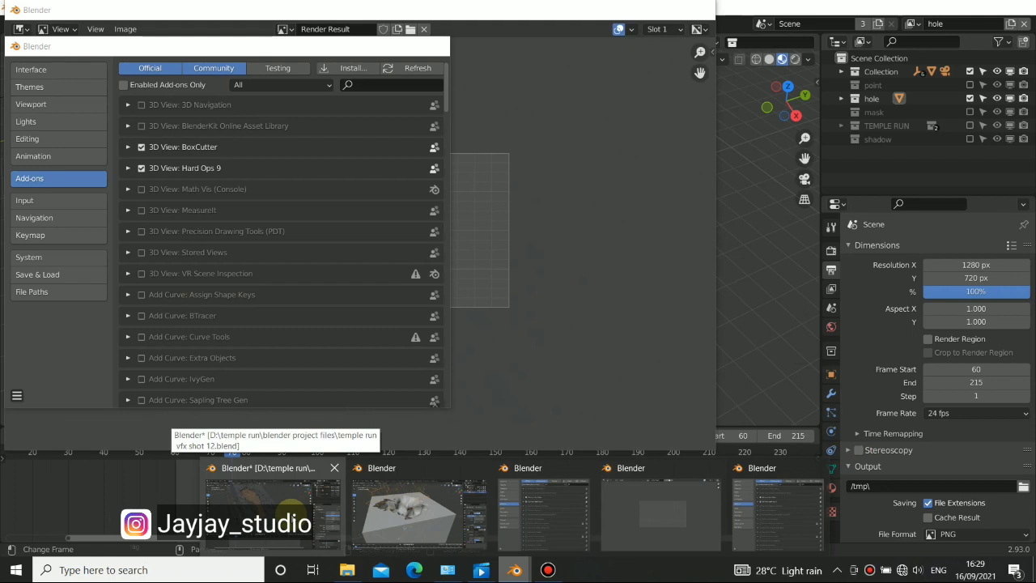
{"action": "left_click", "coordinate": [365, 511]}
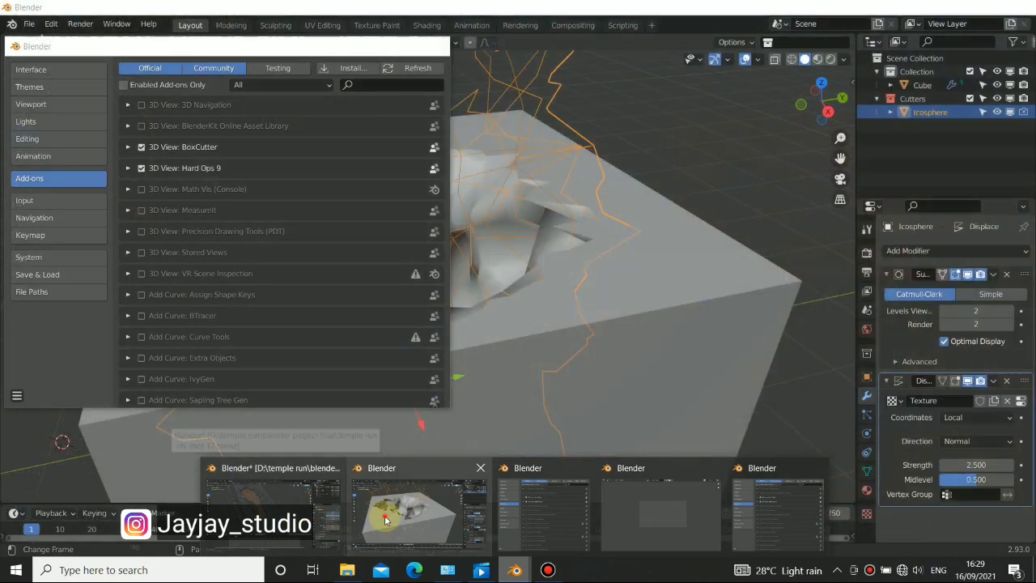
- Apply the ico sphere's Subdivision Surface and Displace modifiers
{"action": "middle_click_drag", "start_coordinate": [346, 180], "coordinate": [551, 272]}
{"action": "left_click", "coordinate": [625, 301]}
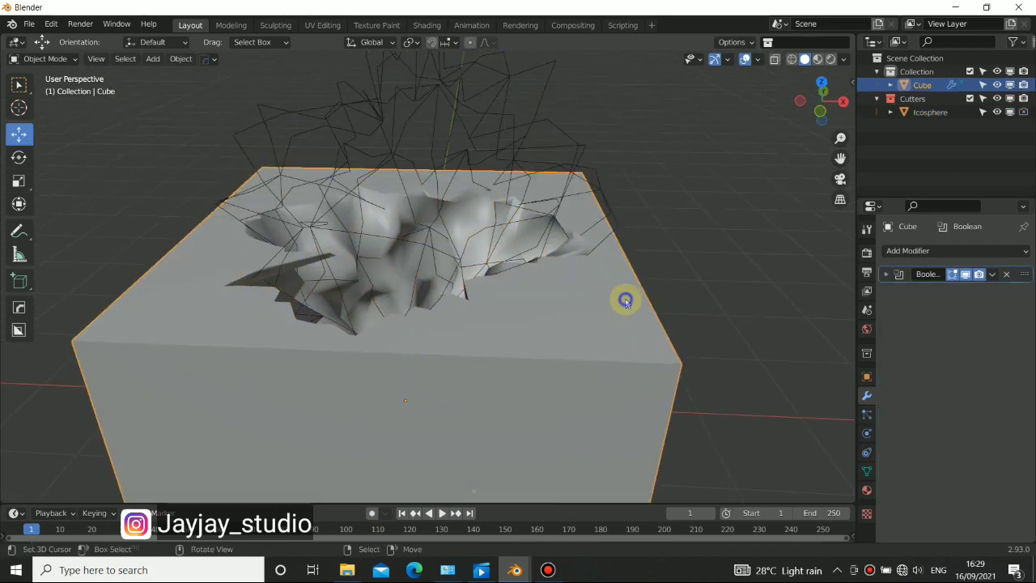
{"action": "left_click", "coordinate": [494, 67]}
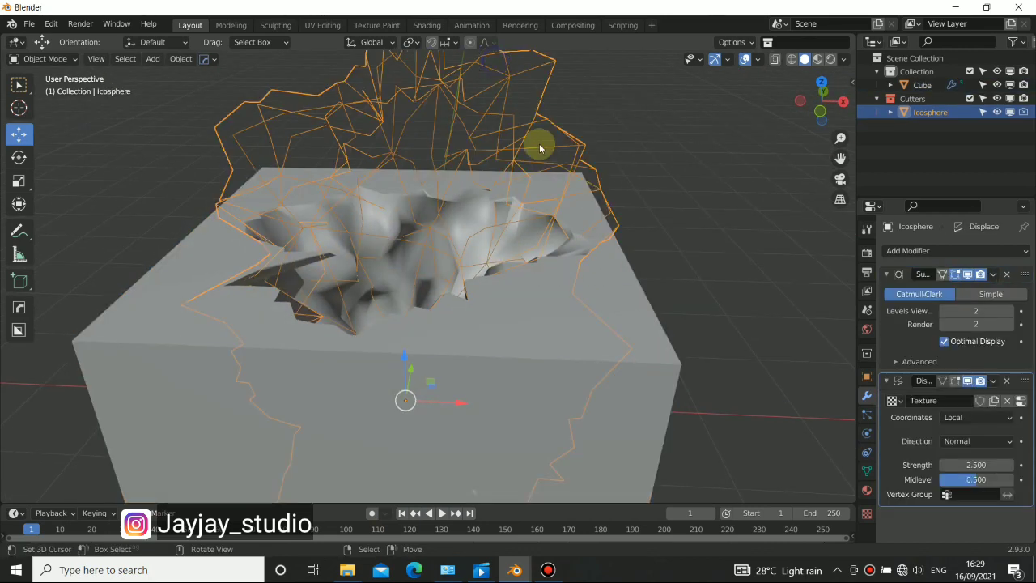
{"action": "left_click", "coordinate": [994, 277]}
{"action": "left_click", "coordinate": [1007, 294]}
{"action": "left_click", "coordinate": [994, 275]}
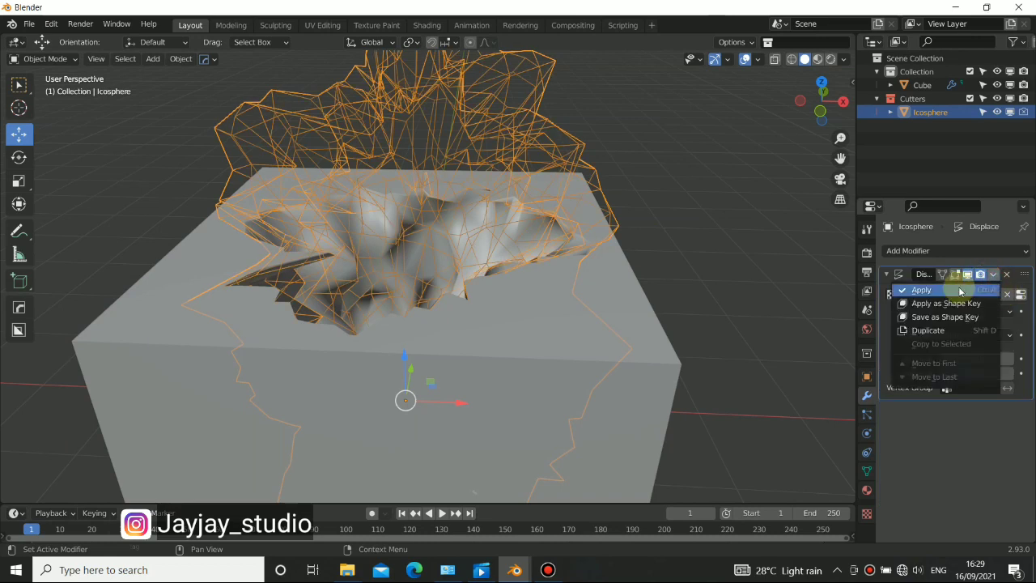
{"action": "left_click", "coordinate": [1004, 296]}
{"action": "left_click", "coordinate": [538, 182]}
{"action": "left_click", "coordinate": [548, 227]}
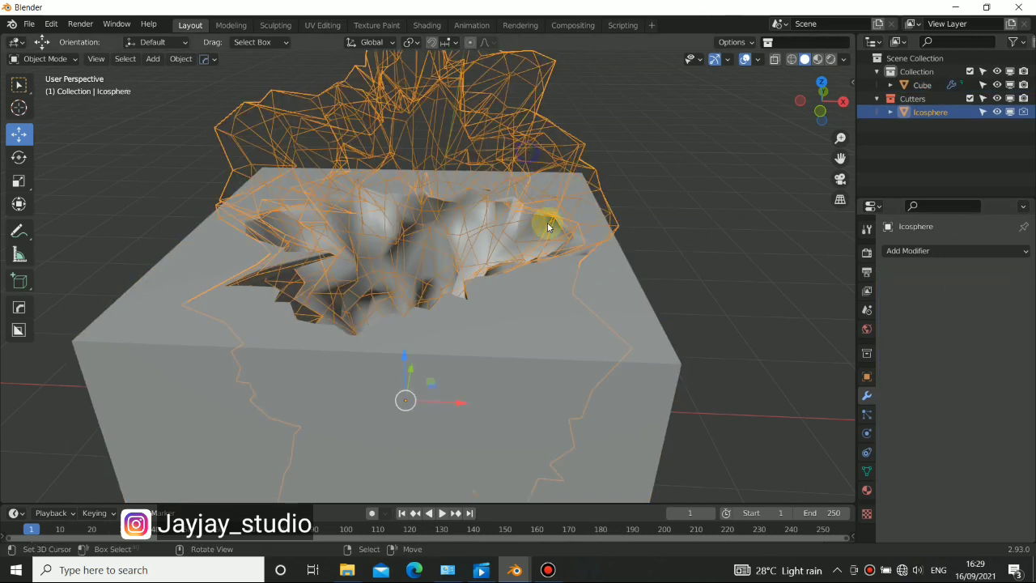
- Apply the Boolean modifier on the cube
{"action": "left_click", "coordinate": [619, 315]}
{"action": "middle_click_drag", "start_coordinate": [538, 314], "coordinate": [566, 311]}
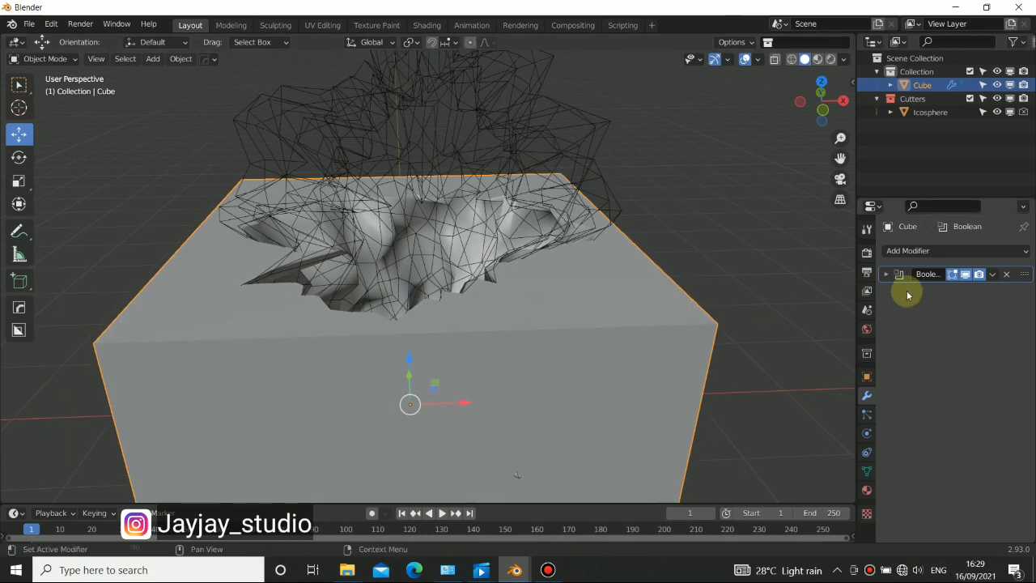
{"action": "left_click", "coordinate": [887, 274]}
{"action": "left_click", "coordinate": [993, 275]}
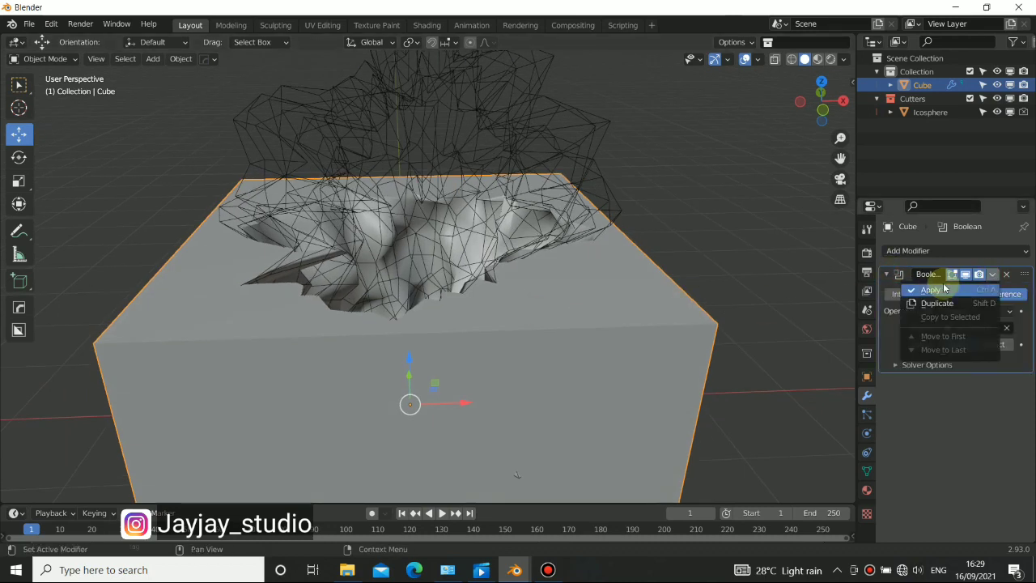
{"action": "left_click", "coordinate": [939, 285]}
- Delete the ico sphere cutter and inspect the jagged hole left in the cube
{"action": "middle_click_drag", "start_coordinate": [534, 323], "coordinate": [446, 264]}
{"action": "left_click", "coordinate": [531, 150]}
{"action": "key", "text": "Delete"}
{"action": "scroll", "coordinate": [453, 247], "scroll_direction": "up", "scroll_amount": 3}
{"action": "scroll", "coordinate": [446, 264], "scroll_direction": "up", "scroll_amount": 2}
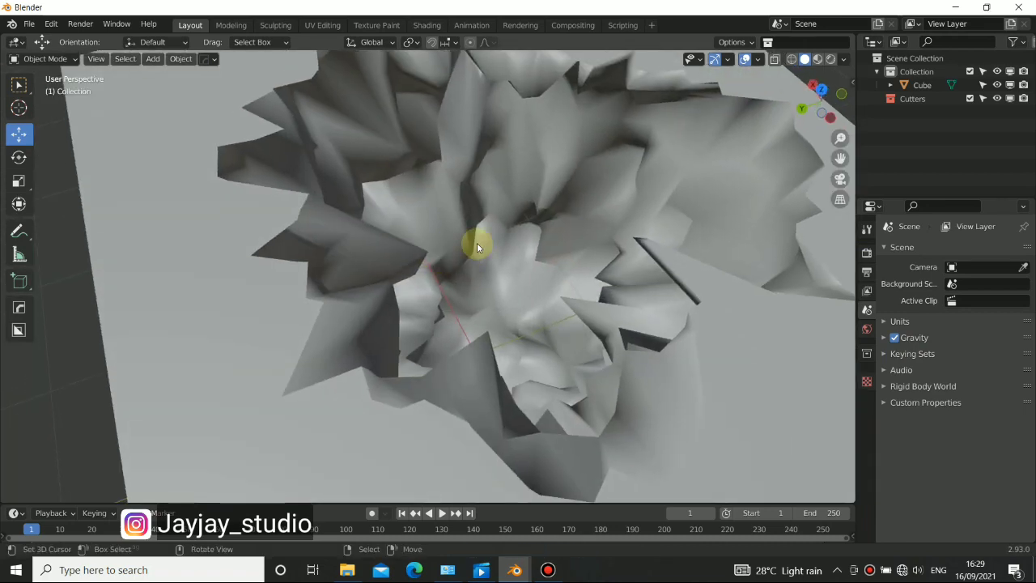
{"action": "scroll", "coordinate": [476, 247], "scroll_direction": "down", "scroll_amount": 5}
- Enter Edit Mode on the cube and examine its side faces from the right, checking them in wireframe
{"action": "left_click", "coordinate": [492, 229]}
{"action": "middle_click_drag", "start_coordinate": [492, 229], "coordinate": [572, 205]}
{"action": "key", "text": "Tab"}
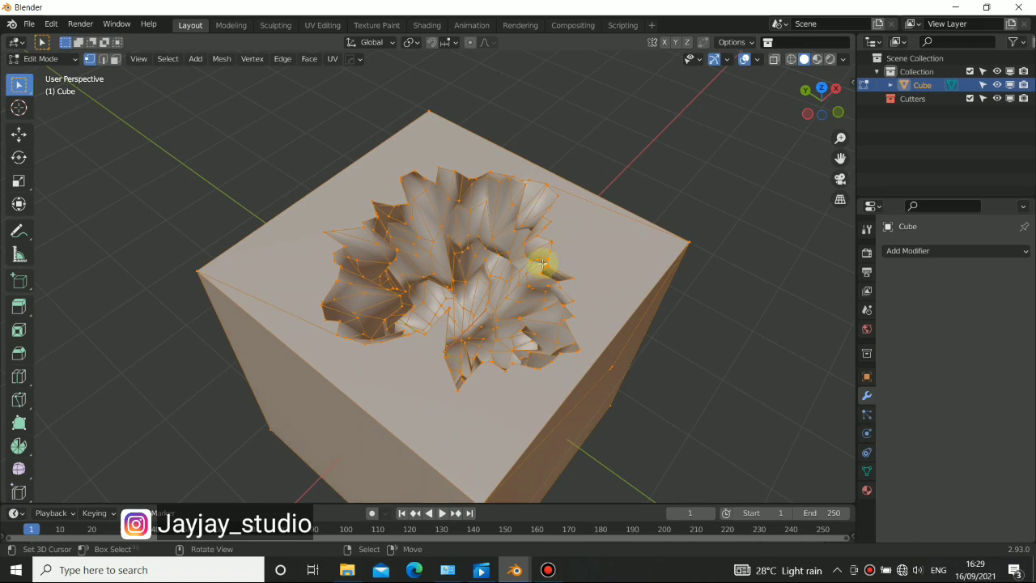
{"action": "middle_click_drag", "start_coordinate": [477, 280], "coordinate": [472, 199]}
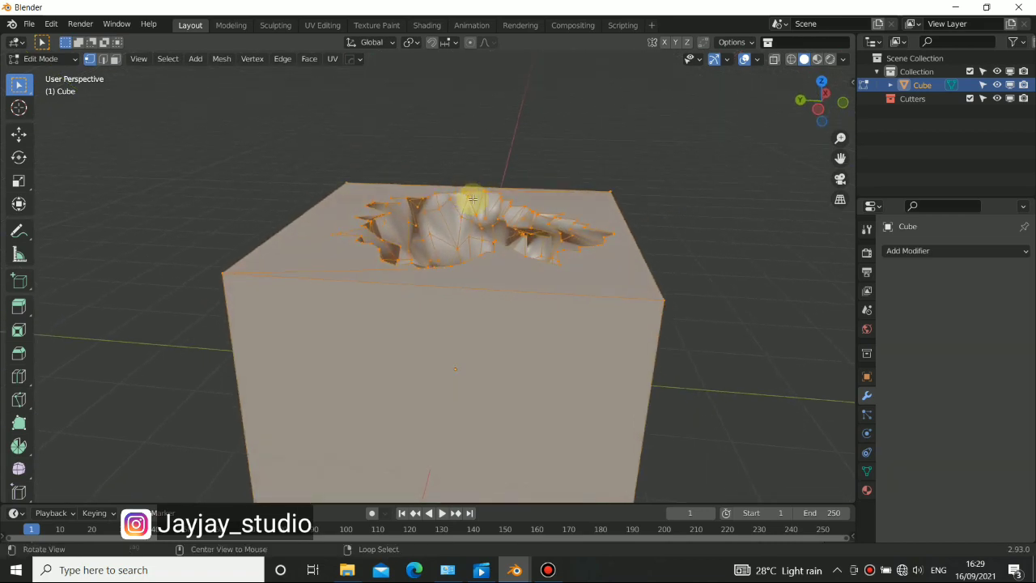
{"action": "key", "text": "KP_3"}
{"action": "scroll", "coordinate": [447, 290], "scroll_direction": "down", "scroll_amount": 3}
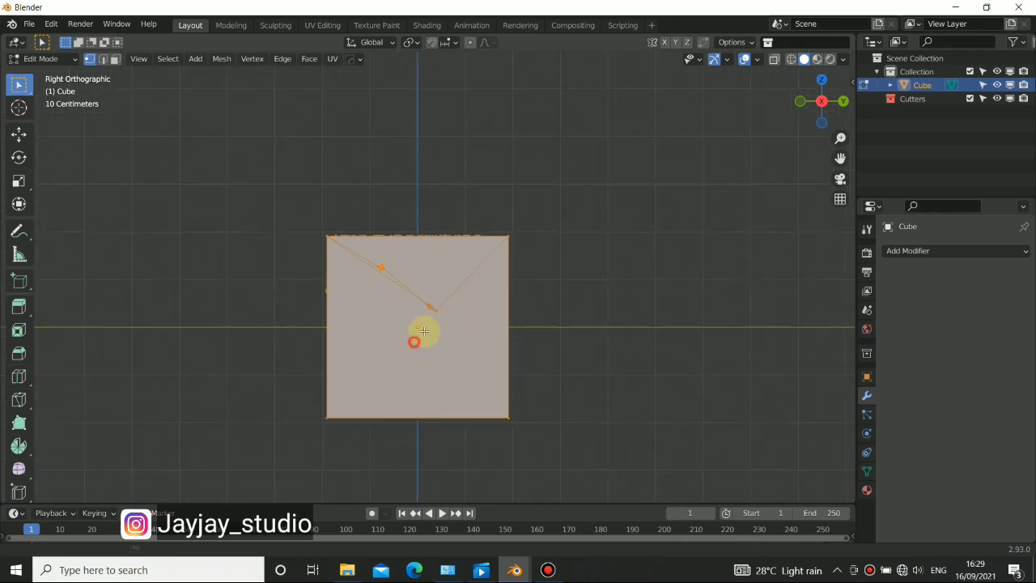
{"action": "key", "text": "shift+z"}
{"action": "mouse_move", "coordinate": [405, 326]}
{"action": "middle_mouse_down"}
{"action": "mouse_move", "coordinate": [423, 353]}
{"action": "mouse_move", "coordinate": [525, 327]}
{"action": "mouse_move", "coordinate": [585, 278]}
{"action": "middle_mouse_up"}
{"action": "key", "text": "shift+z"}
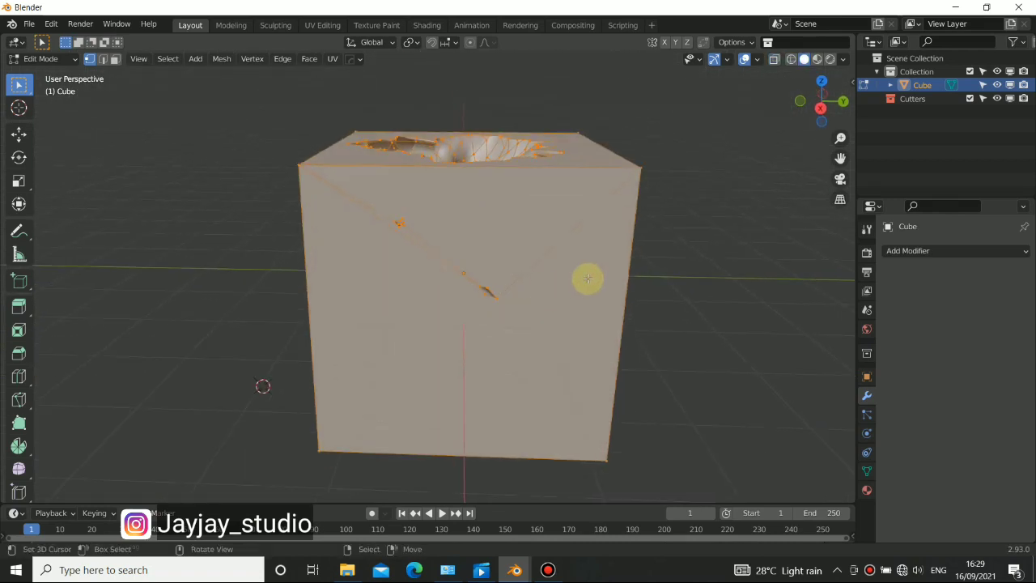
- Select all the flat outer faces of the cube in face select mode, leaving out the hole's inner faces
{"action": "left_click", "coordinate": [587, 279]}
{"action": "left_click", "coordinate": [498, 235], "text": "shift"}
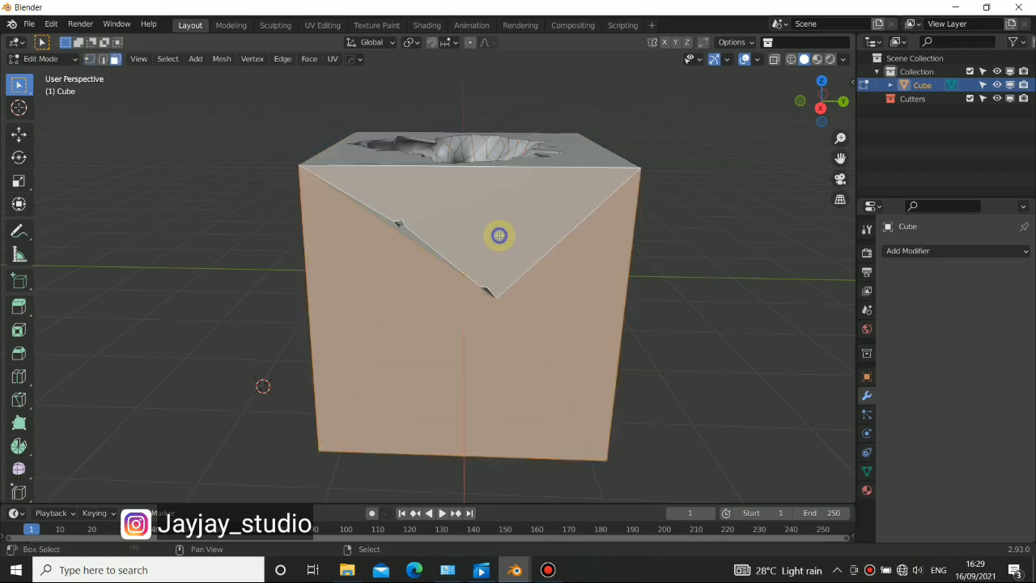
{"action": "middle_click_drag", "start_coordinate": [553, 287], "coordinate": [434, 302]}
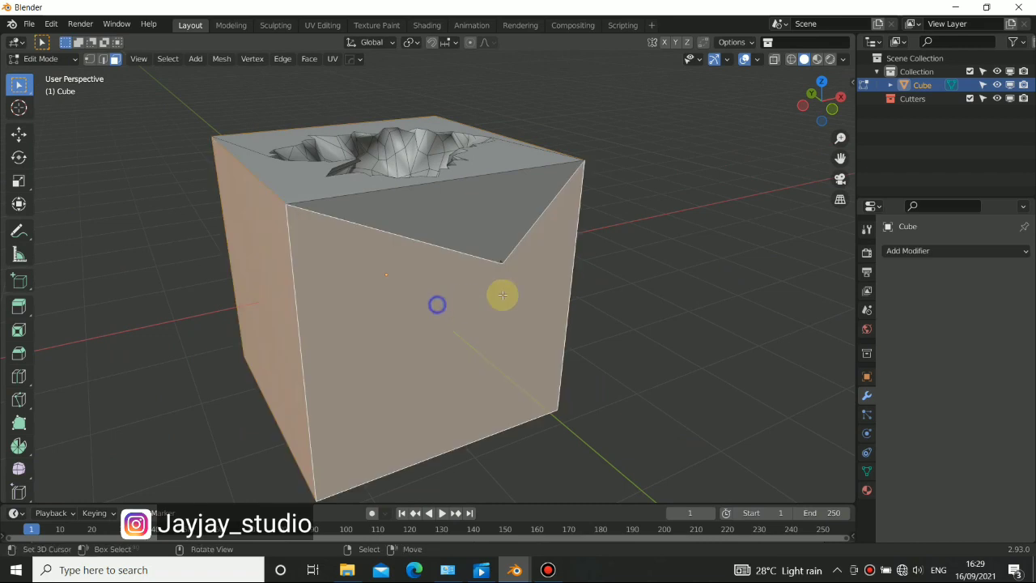
{"action": "left_click", "coordinate": [492, 231], "text": "shift"}
{"action": "middle_click_drag", "start_coordinate": [492, 231], "coordinate": [306, 136]}
{"action": "middle_click_drag", "start_coordinate": [422, 312], "coordinate": [526, 374]}
{"action": "left_click", "coordinate": [447, 260], "text": "shift"}
{"action": "middle_click_drag", "start_coordinate": [447, 260], "coordinate": [499, 268]}
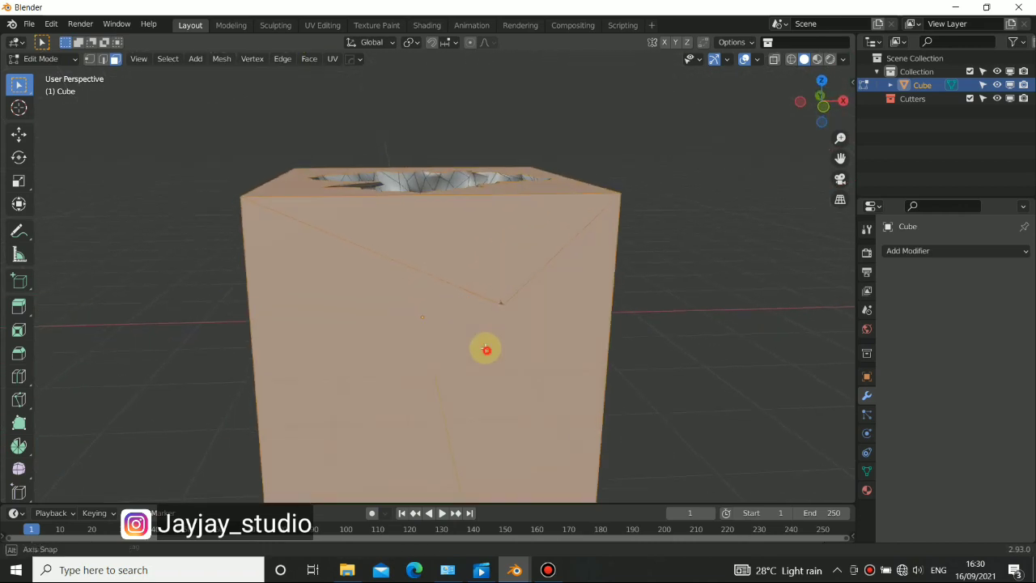
- Check the small gaps in the cube's side and invert the selection to the hole's inner faces
{"action": "middle_click_drag", "start_coordinate": [485, 349], "coordinate": [497, 259]}
{"action": "scroll", "coordinate": [567, 322], "scroll_direction": "up", "scroll_amount": 4}
{"action": "middle_click_drag", "start_coordinate": [656, 308], "coordinate": [632, 308]}
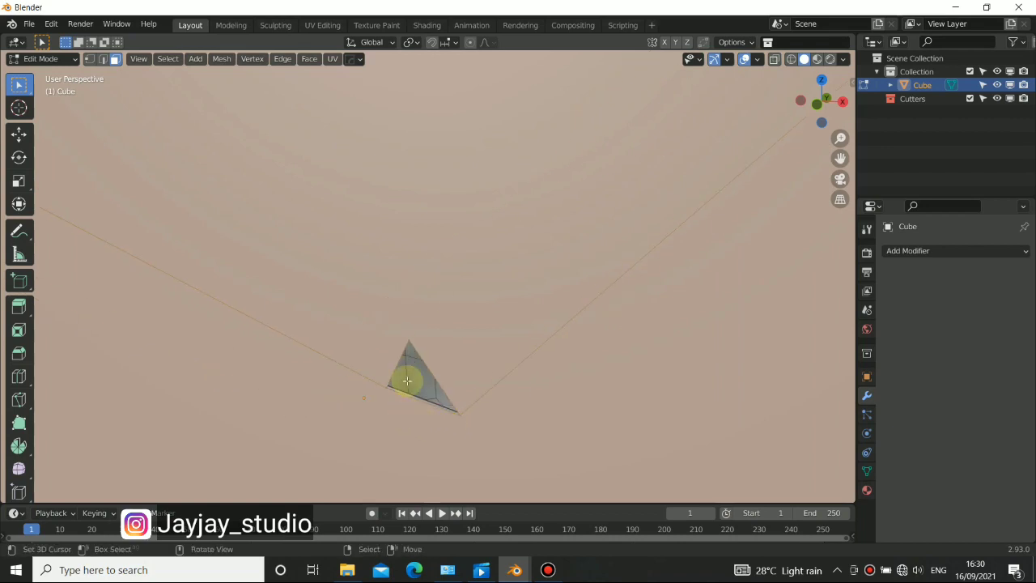
{"action": "scroll", "coordinate": [416, 368], "scroll_direction": "down", "scroll_amount": 5}
{"action": "middle_click_drag", "start_coordinate": [441, 319], "coordinate": [377, 298]}
{"action": "scroll", "coordinate": [453, 351], "scroll_direction": "down", "scroll_amount": 2}
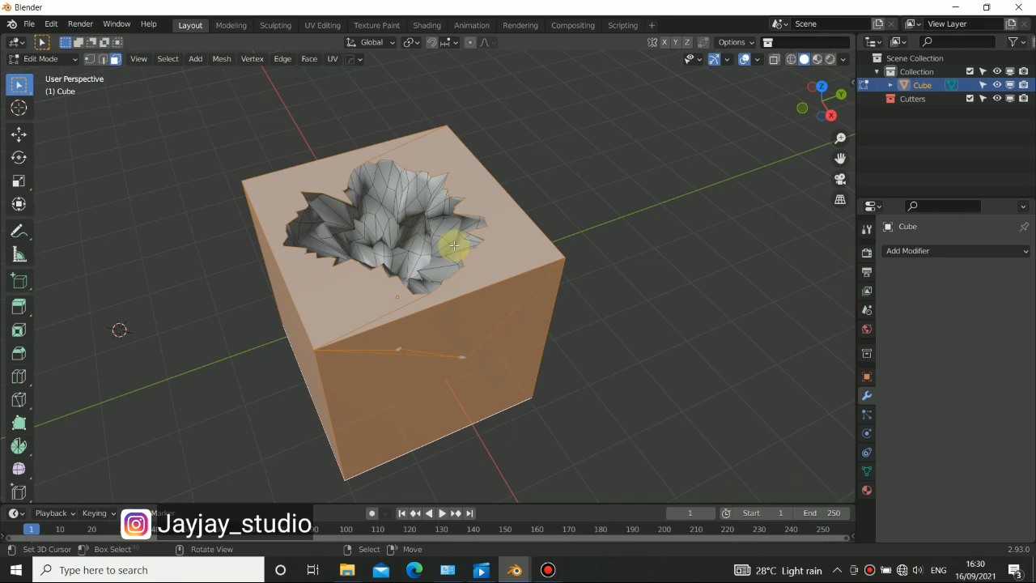
{"action": "key", "text": "ctrl+i"}
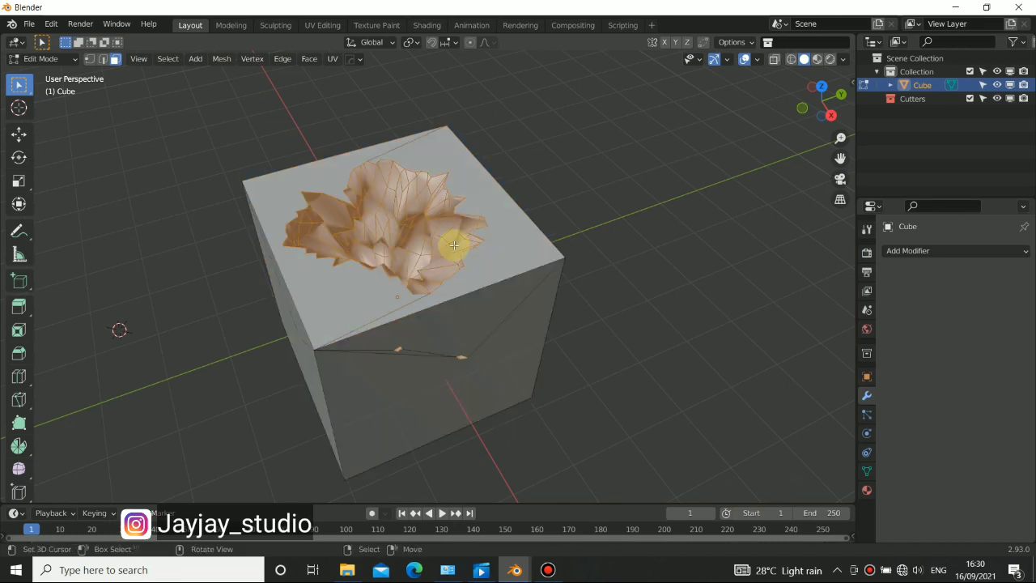
{"action": "middle_click_drag", "start_coordinate": [345, 281], "coordinate": [429, 281]}
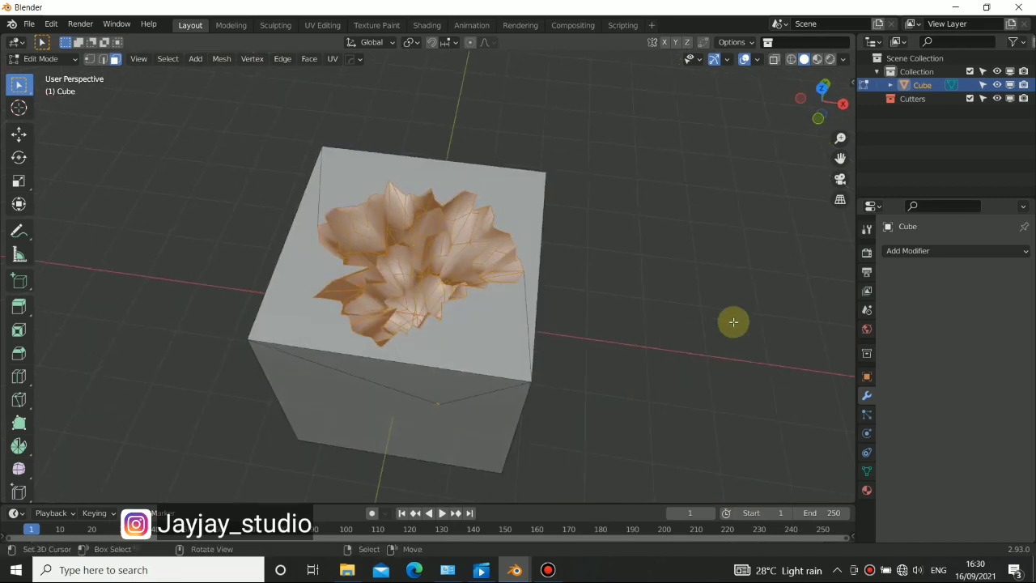
- Widen the properties area, add a vertex group to the cube and assign the selected hole faces with weight 1.000
{"action": "left_click_drag", "start_coordinate": [823, 337], "coordinate": [808, 424]}
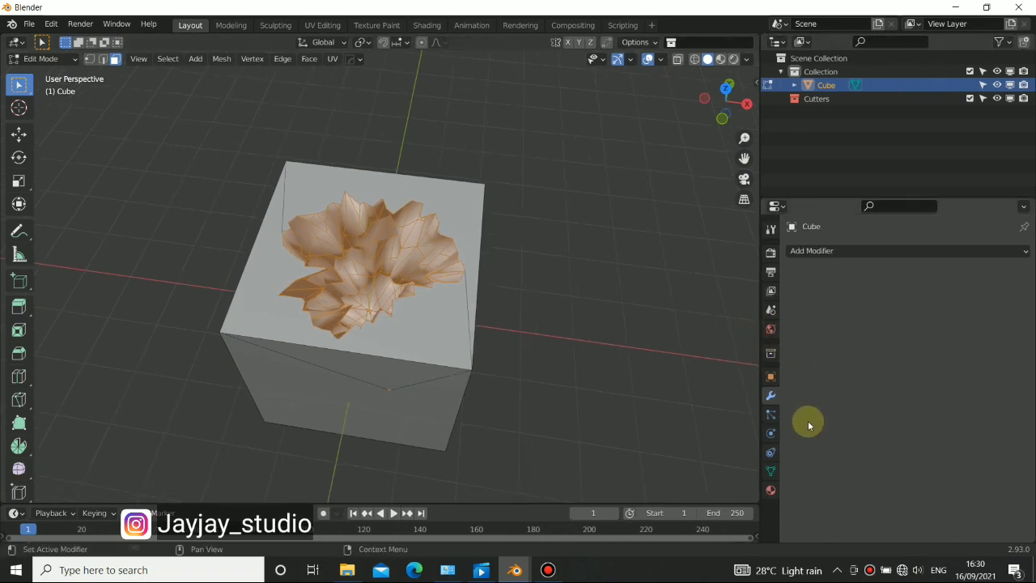
{"action": "left_click", "coordinate": [770, 468]}
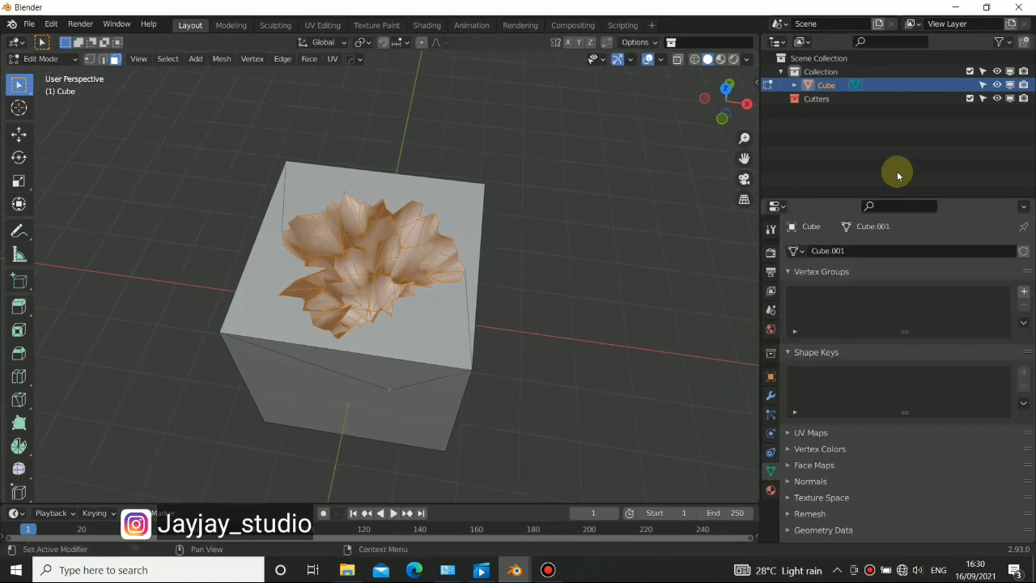
{"action": "left_click", "coordinate": [1021, 292]}
{"action": "left_click", "coordinate": [813, 377]}
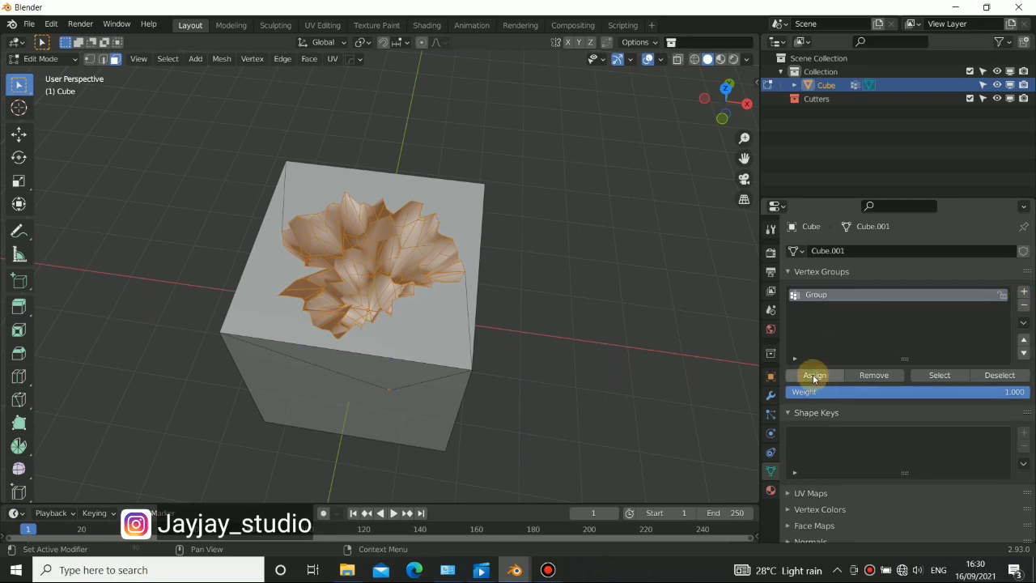
- Check the vertex group by deselecting everything and reselecting its hole faces, and return to Object Mode
{"action": "key", "text": "Tab"}
{"action": "key", "text": "Tab"}
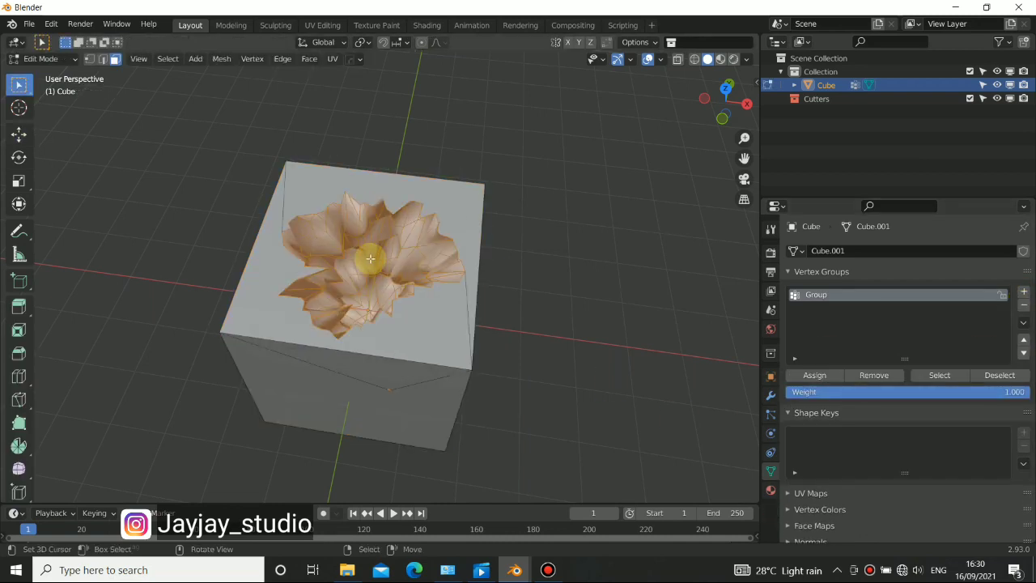
{"action": "key", "text": "alt+a"}
{"action": "middle_click_drag", "start_coordinate": [385, 300], "coordinate": [346, 312]}
{"action": "left_click", "coordinate": [925, 375]}
{"action": "scroll", "coordinate": [377, 288], "scroll_direction": "up", "scroll_amount": 4}
{"action": "middle_click_drag", "start_coordinate": [348, 273], "coordinate": [398, 250]}
{"action": "scroll", "coordinate": [423, 237], "scroll_direction": "down", "scroll_amount": 3}
{"action": "scroll", "coordinate": [461, 282], "scroll_direction": "up", "scroll_amount": 4}
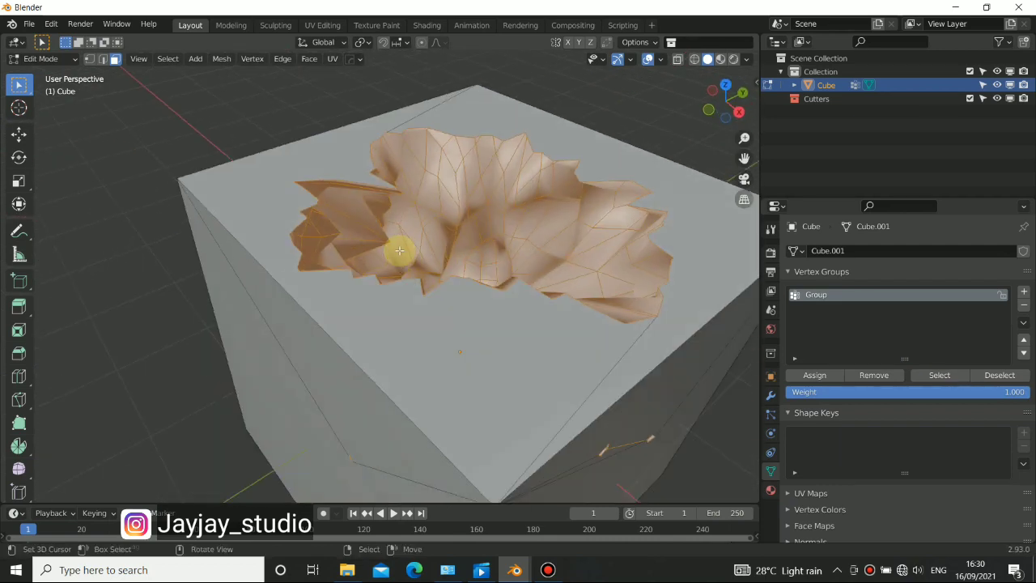
{"action": "scroll", "coordinate": [377, 439], "scroll_direction": "down", "scroll_amount": 3}
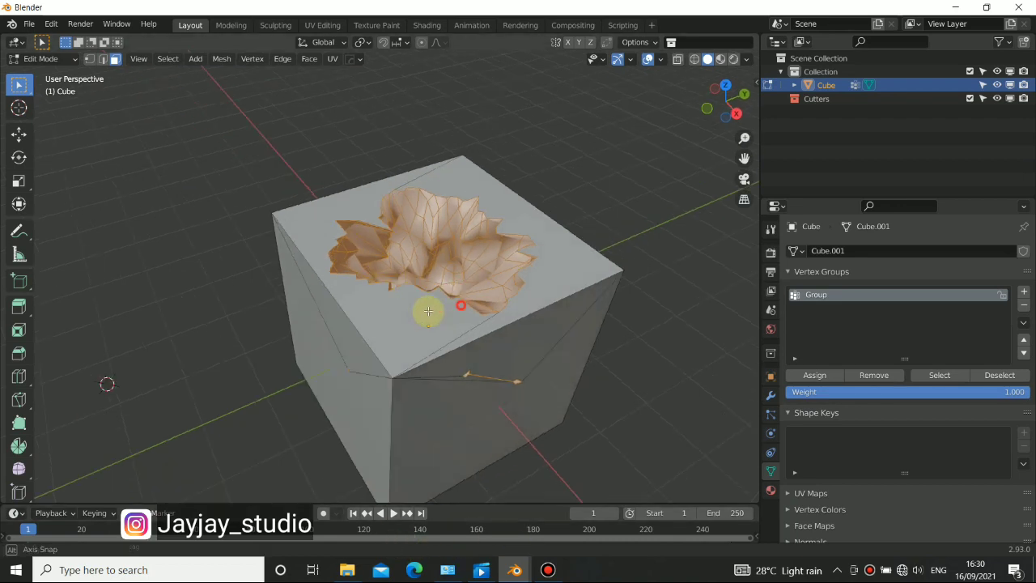
{"action": "key", "text": "Tab"}
{"action": "middle_click_drag", "start_coordinate": [428, 310], "coordinate": [412, 296]}
- Switch to the temple run vfx shot 12 project and play the shot through the camera view
{"action": "mouse_move", "coordinate": [515, 566]}
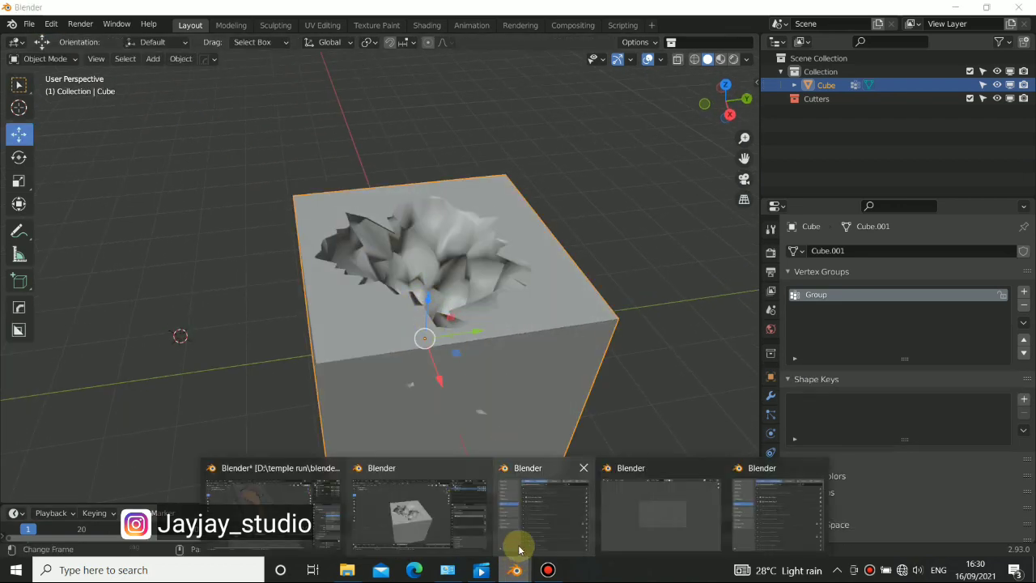
{"action": "left_click", "coordinate": [323, 492]}
{"action": "middle_click_drag", "start_coordinate": [296, 280], "coordinate": [350, 296]}
{"action": "key", "text": "KP_0"}
{"action": "key", "text": "space"}
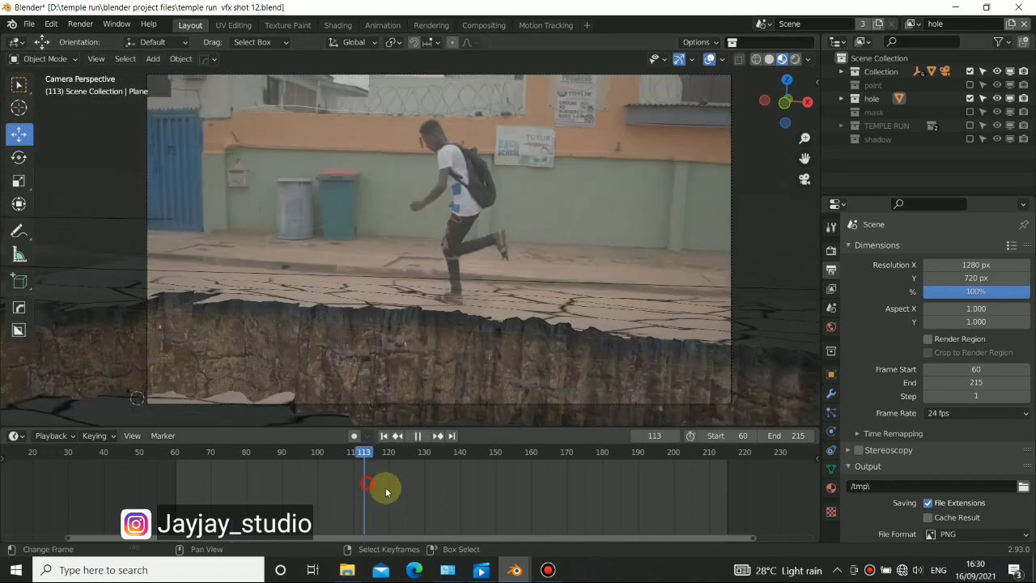
- Check the hole against the footage at frames 139 and 123, leaving the shot stopped on frame 123
{"action": "key", "text": "space"}
{"action": "left_click", "coordinate": [456, 498]}
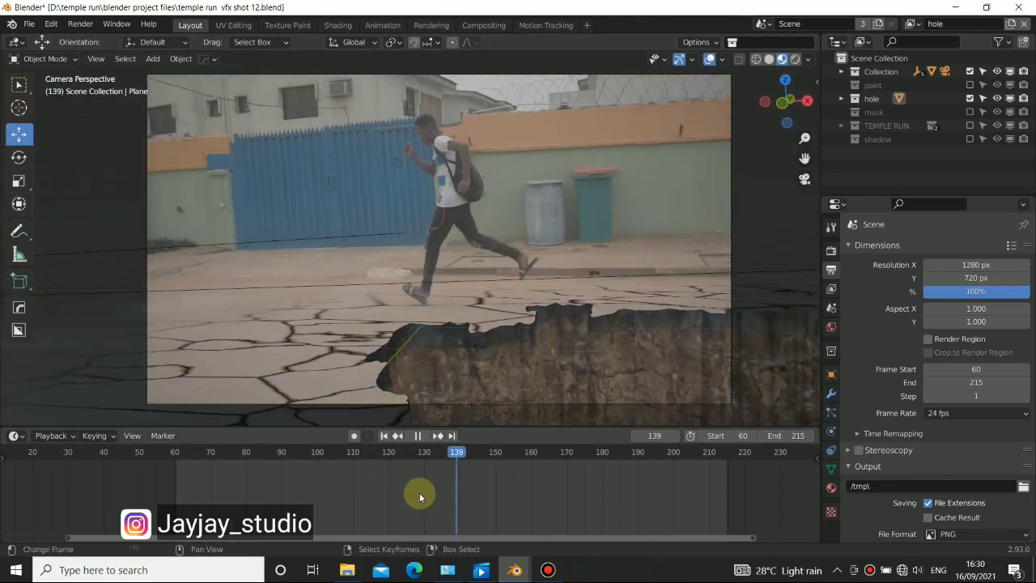
{"action": "left_click", "coordinate": [399, 457]}
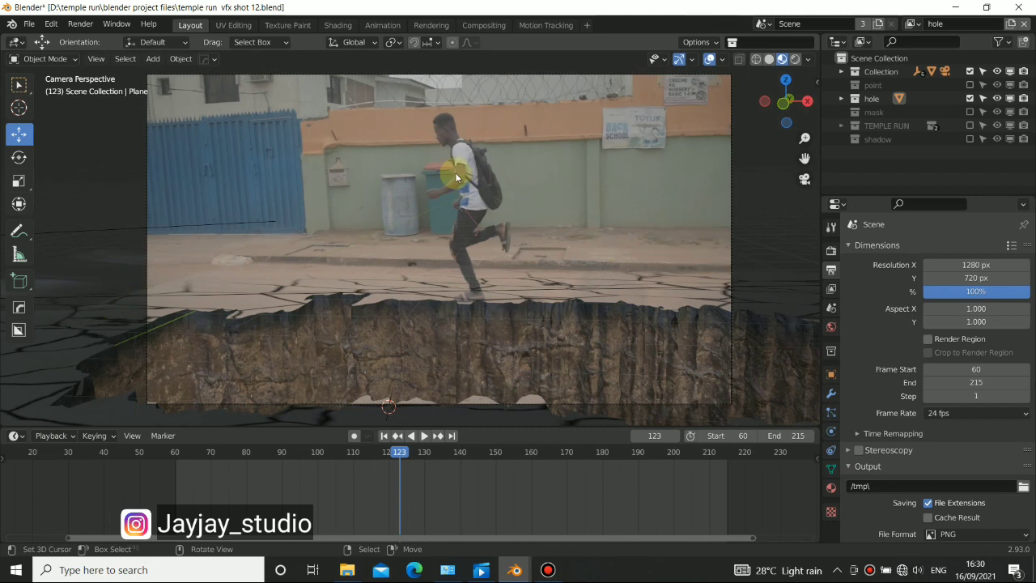
- Open the Shading workspace and examine the node tree of the plane's Material.002 cracked-ground material
{"action": "left_click", "coordinate": [420, 26]}
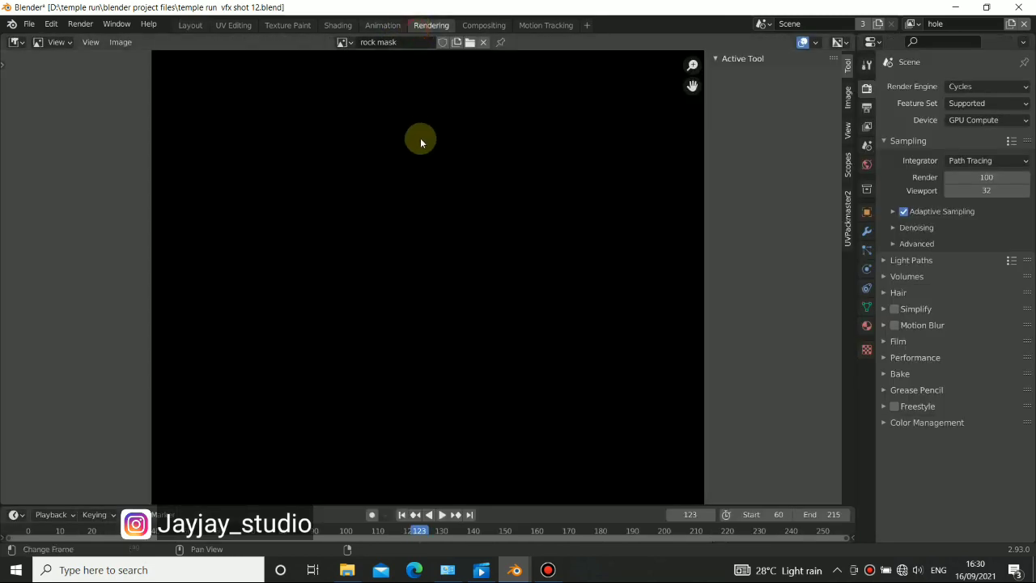
{"action": "left_click", "coordinate": [375, 27]}
{"action": "left_click", "coordinate": [338, 26]}
{"action": "scroll", "coordinate": [606, 458], "scroll_direction": "up", "scroll_amount": 3}
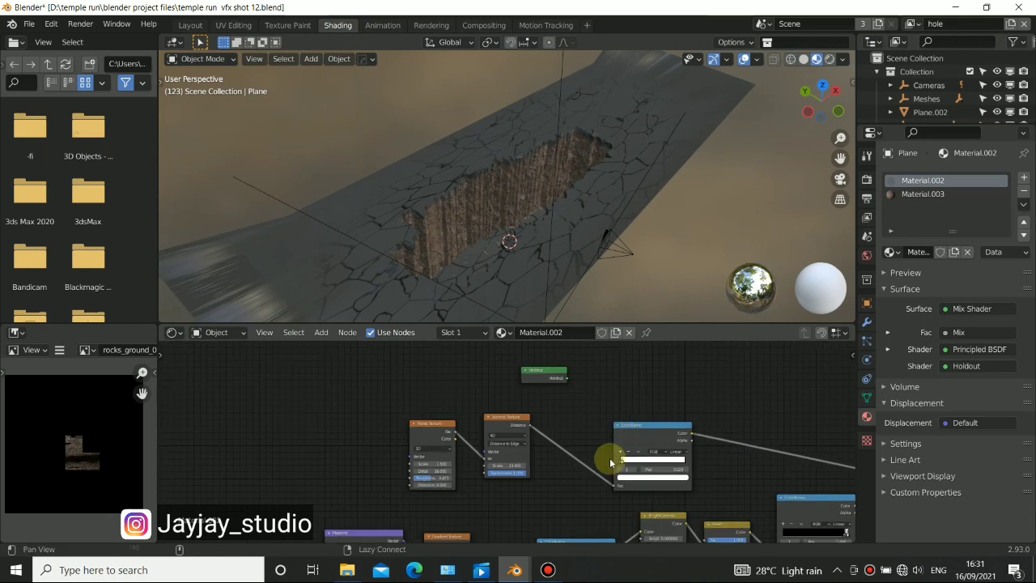
{"action": "scroll", "coordinate": [489, 448], "scroll_direction": "down", "scroll_amount": 5}
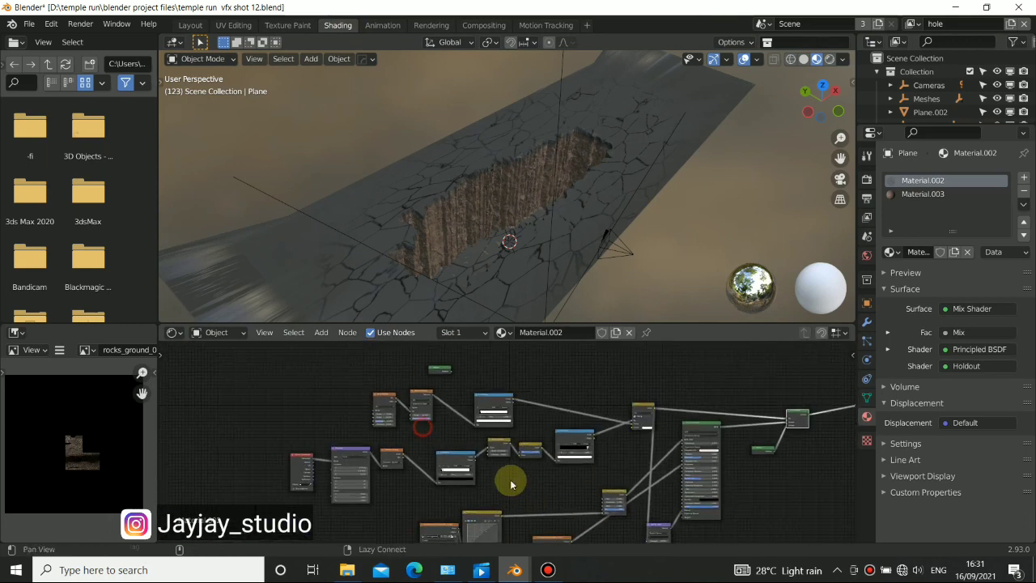
- Preview the upper Noise Texture, Voronoi Texture and ColorRamp nodes in turn, restore the Mix Shader output and return to the Layout workspace
{"action": "left_click", "coordinate": [383, 400], "text": "ctrl+shift"}
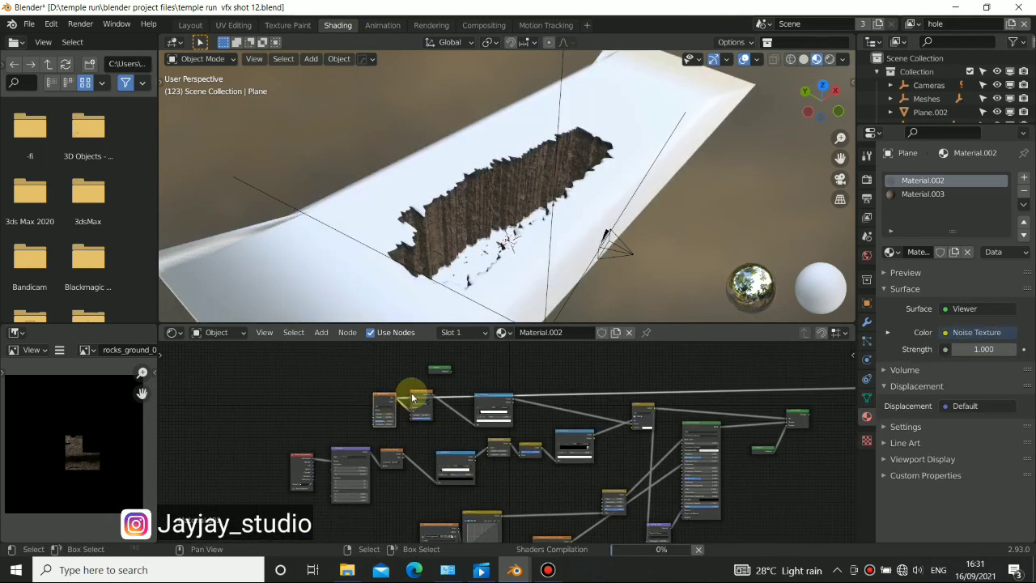
{"action": "left_click", "coordinate": [421, 394], "text": "ctrl+shift"}
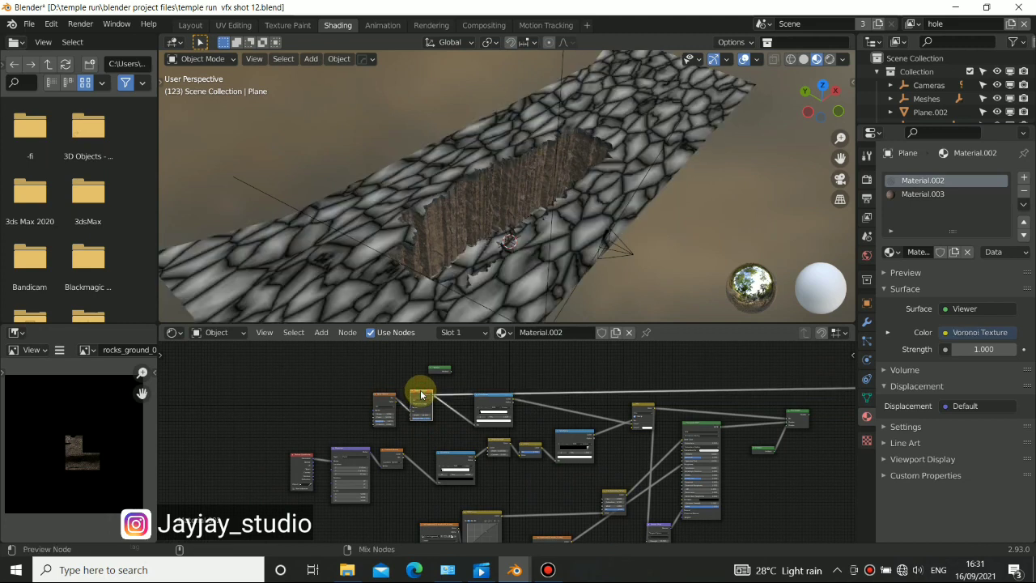
{"action": "left_click", "coordinate": [505, 400], "text": "ctrl+shift"}
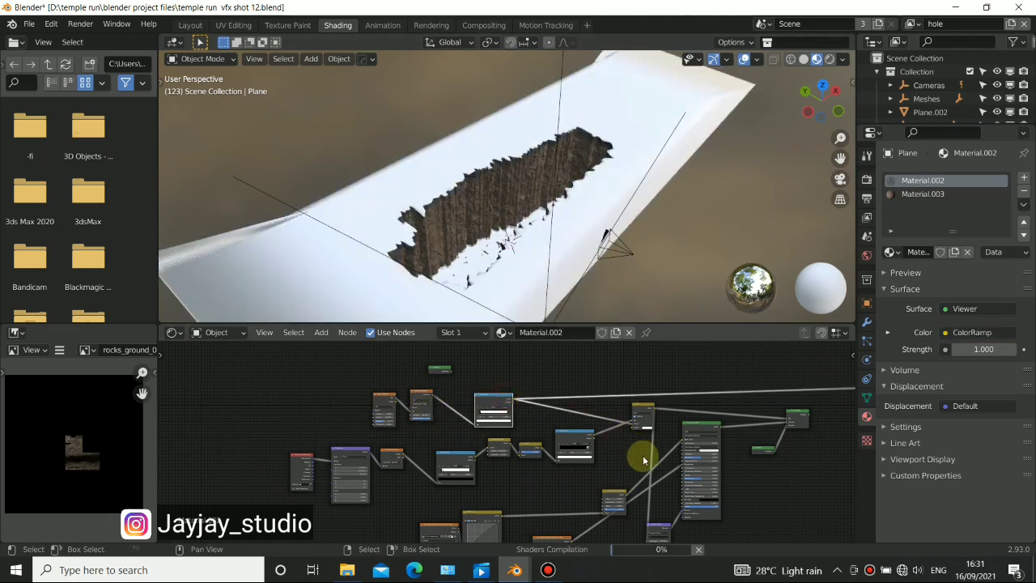
{"action": "middle_click_drag", "start_coordinate": [642, 453], "coordinate": [555, 426]}
{"action": "left_click", "coordinate": [653, 394], "text": "ctrl+shift"}
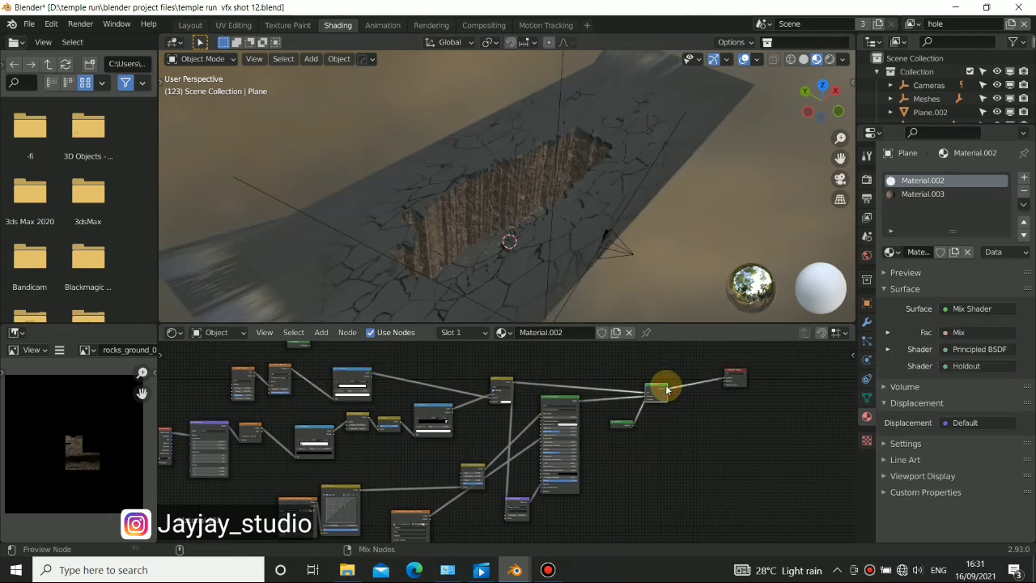
{"action": "left_click", "coordinate": [207, 25]}
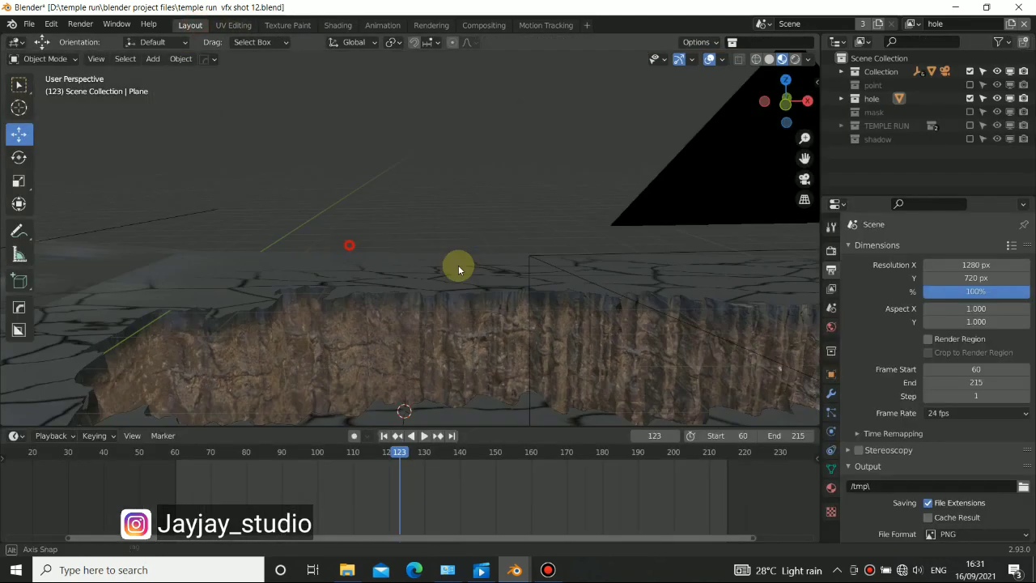